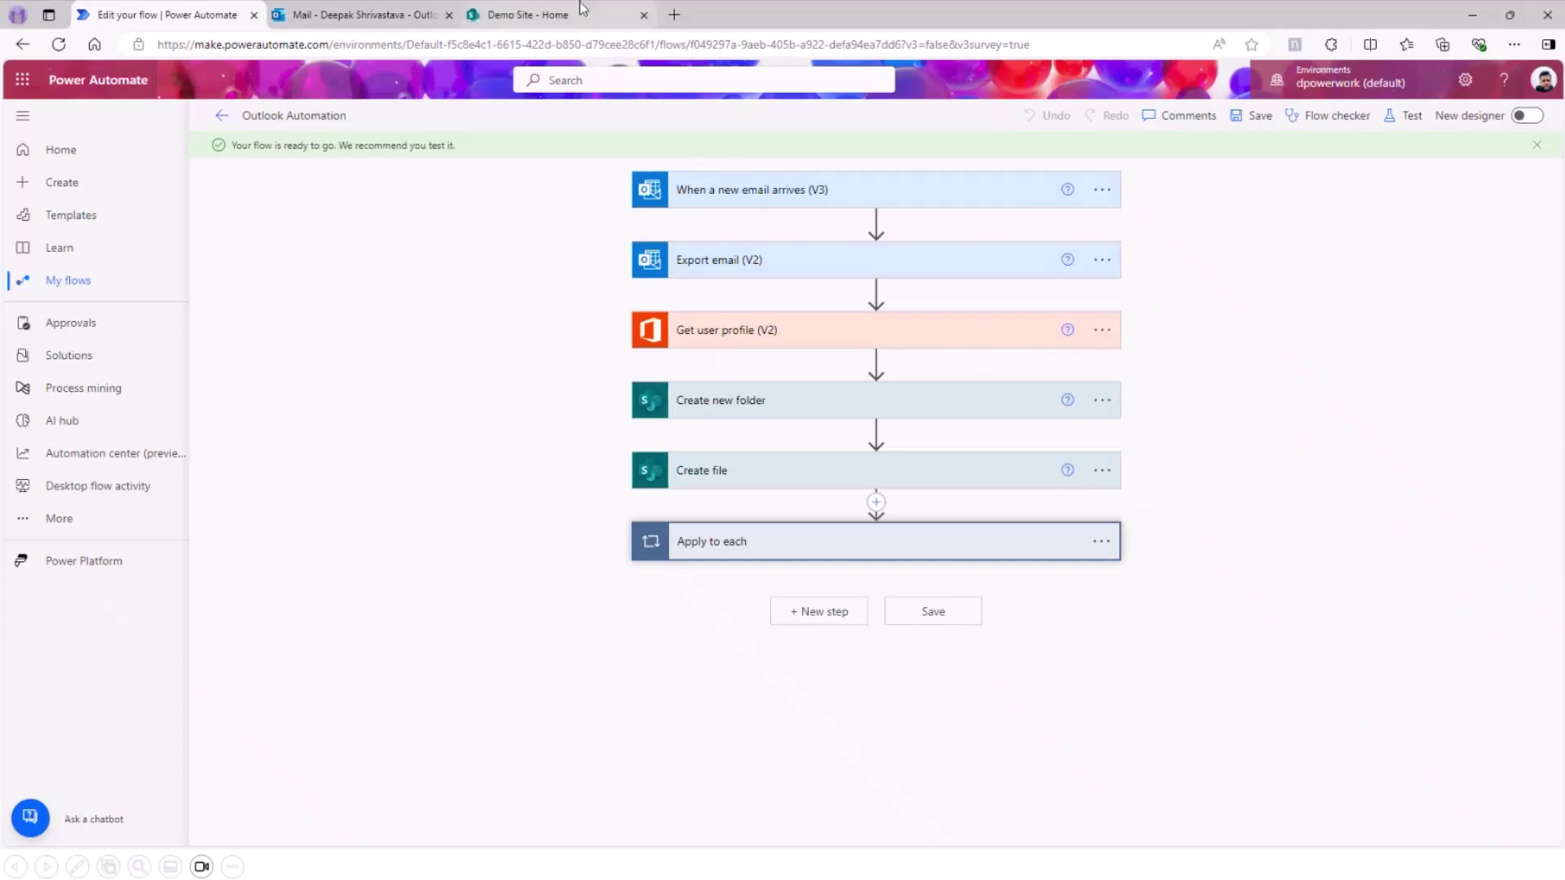
# - Open the Emails document library on the SharePoint Demo Site
pyautogui.click(579, 13)
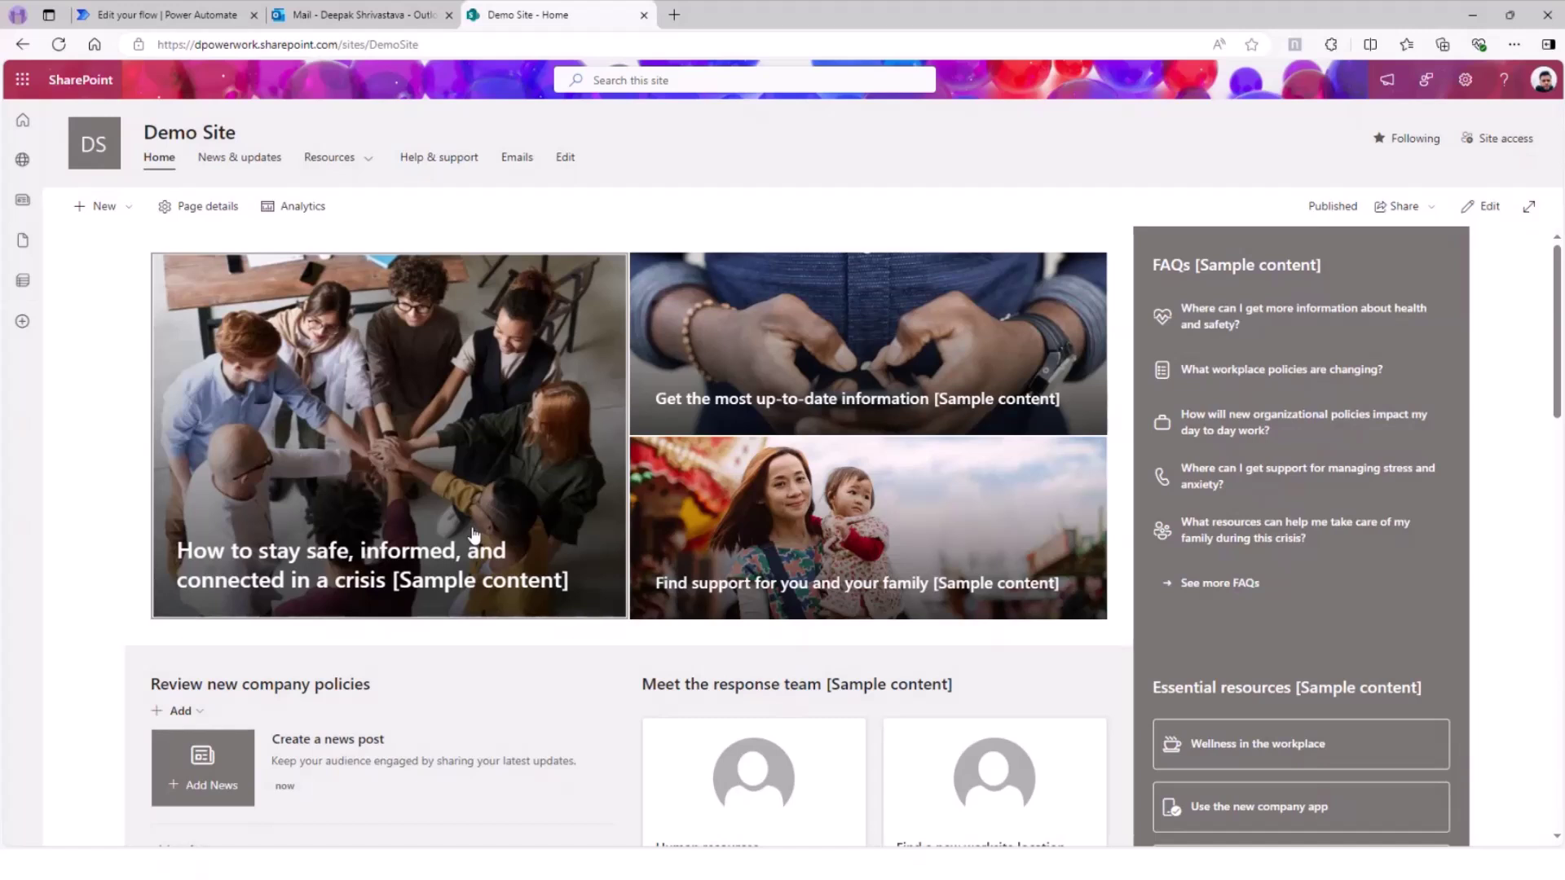
pyautogui.click(513, 165)
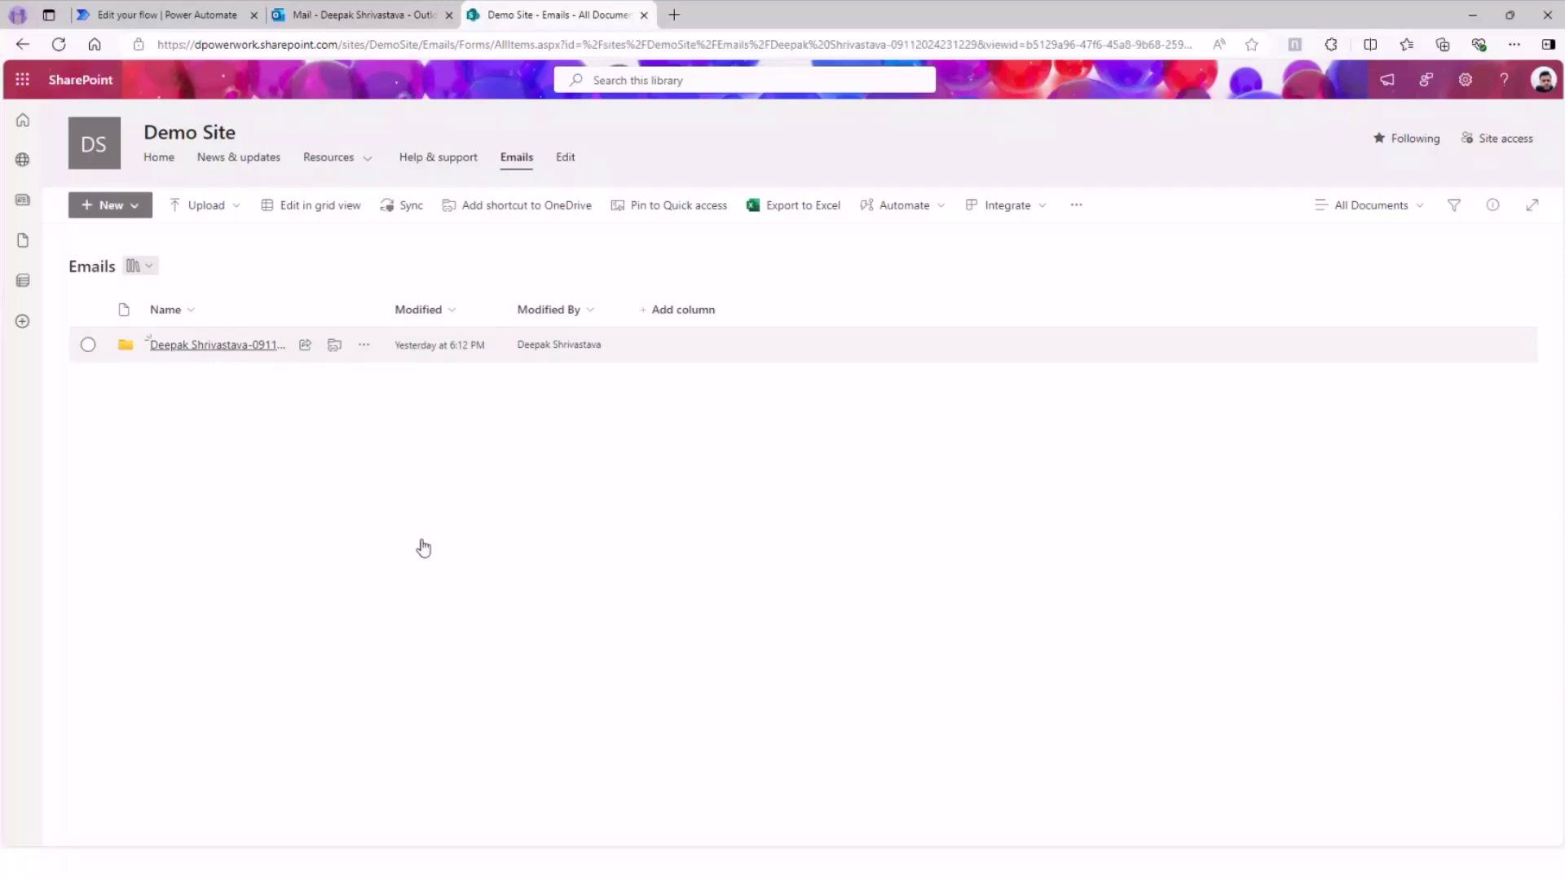
# - View the dated folder holding Permanent Email.msg and Tasks.xlsx, then go back to the Outlook Automation flow
pyautogui.click(224, 349)
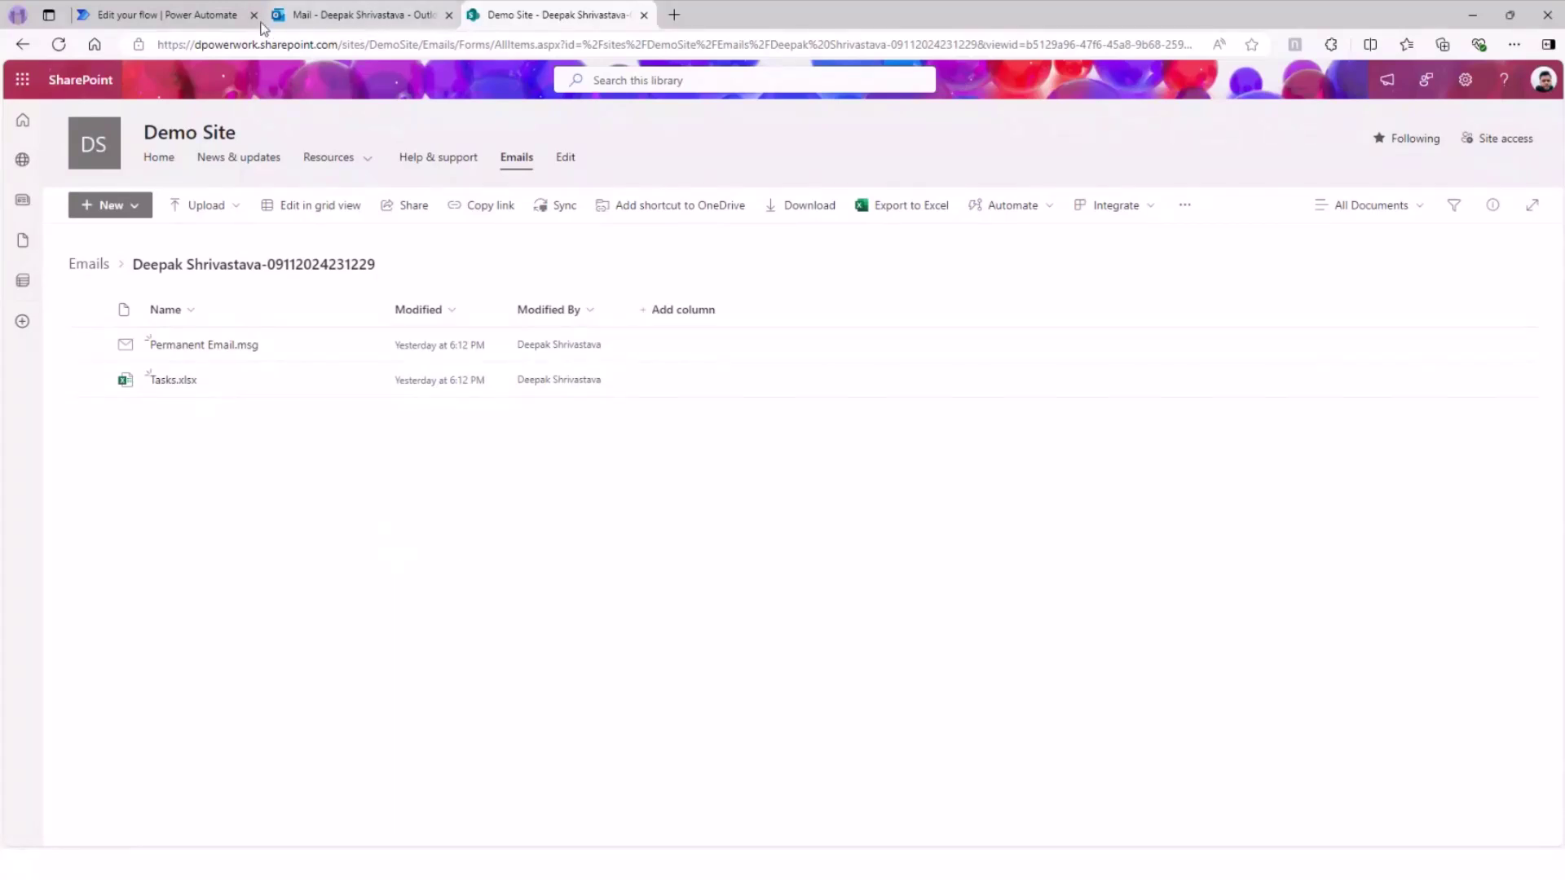
pyautogui.click(186, 17)
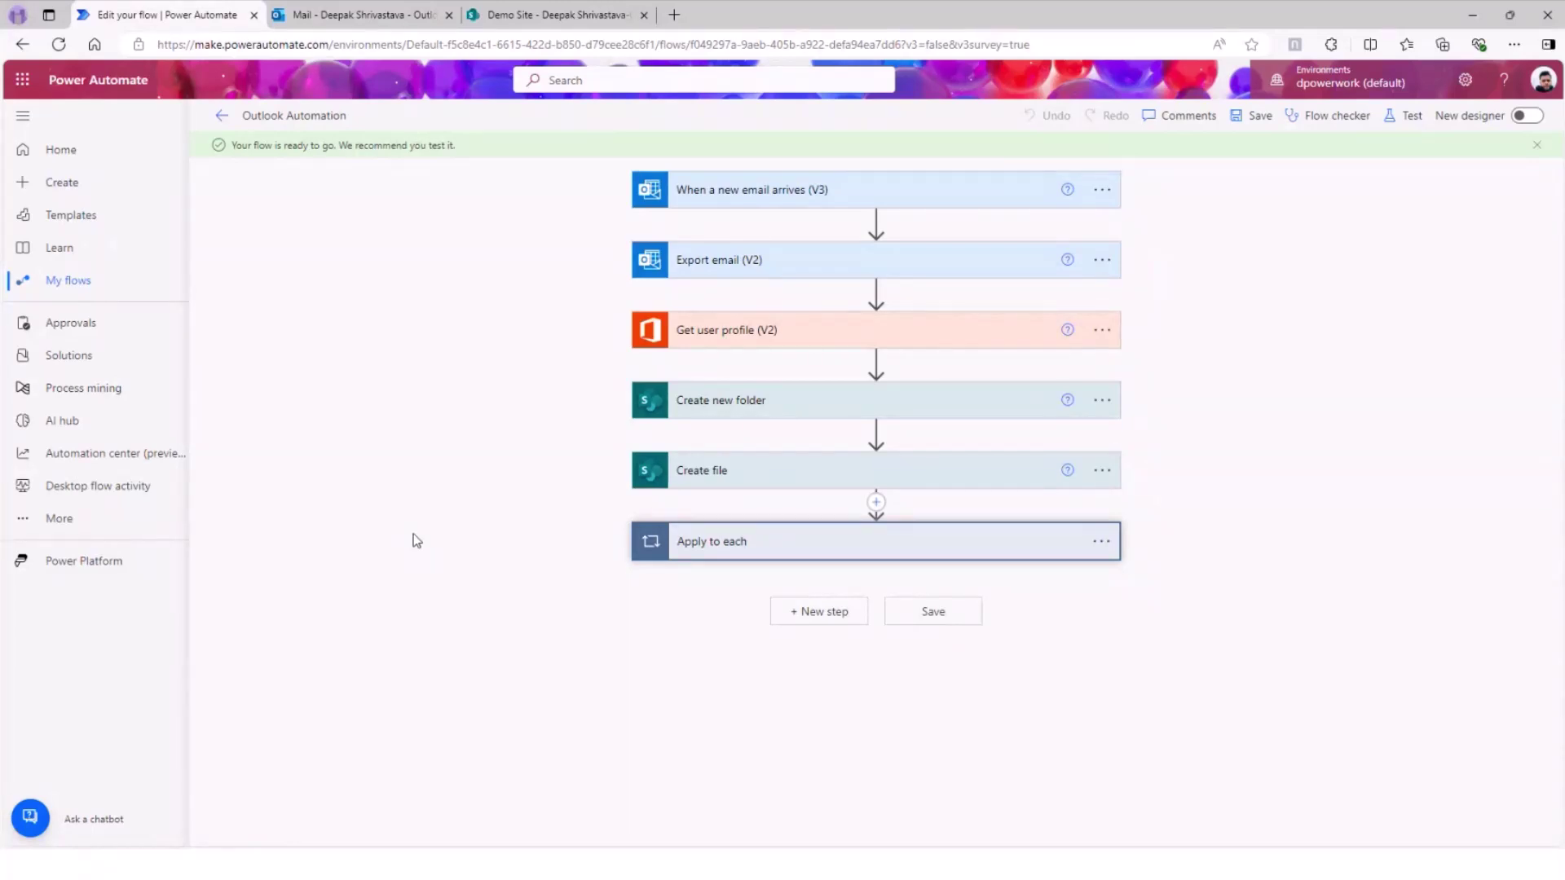
# - Inspect the new-email trigger settings, highlighting the 'Permanent Email' Subject Filter on the Inbox folder
pyautogui.click(709, 195)
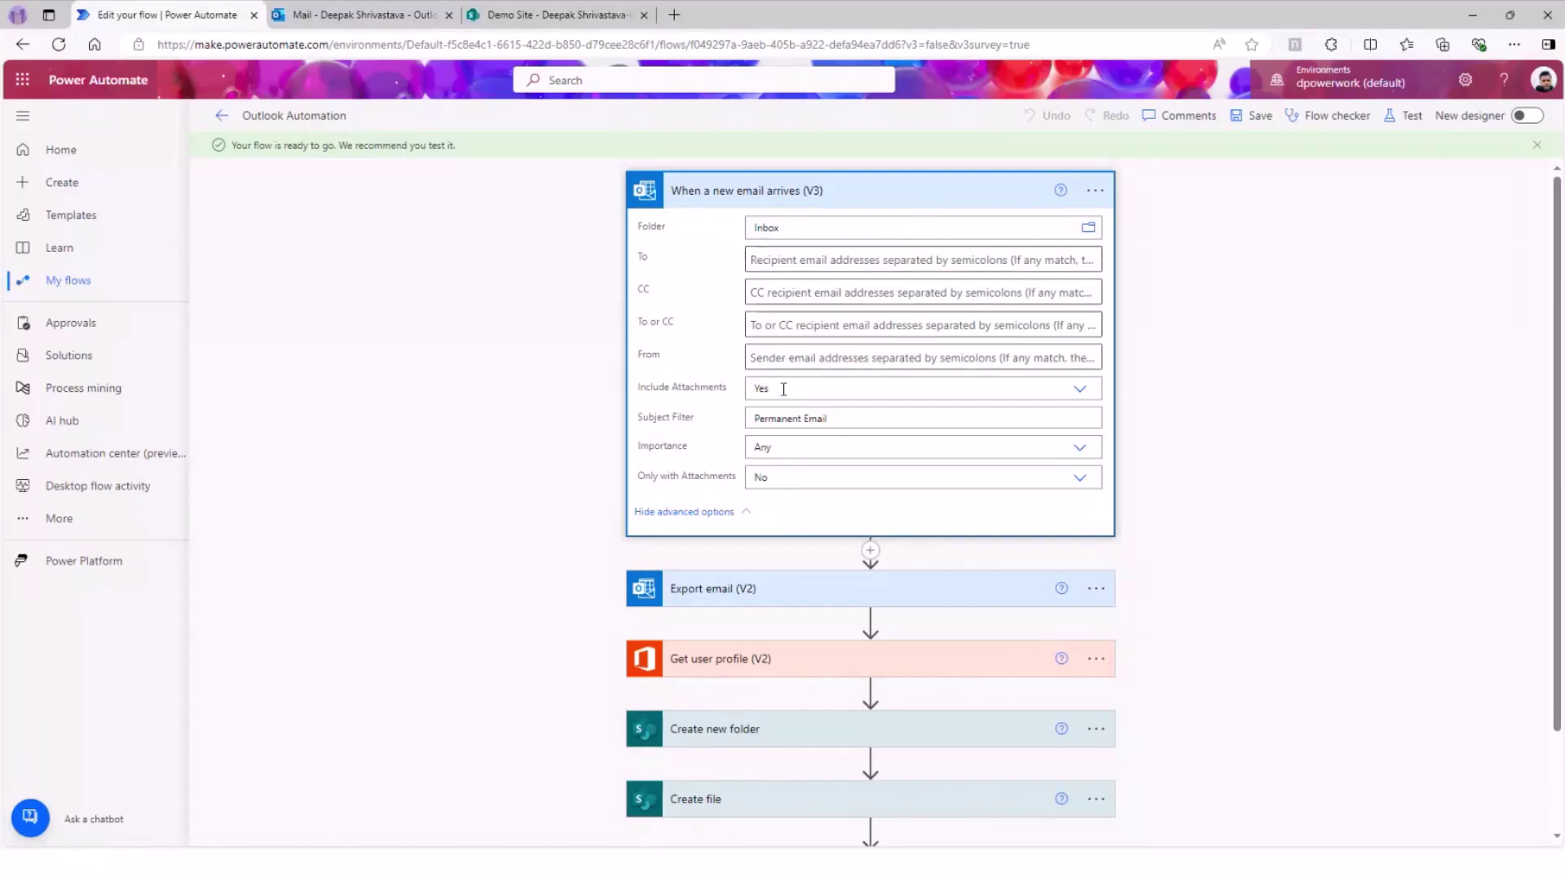
pyautogui.click(846, 417)
pyautogui.moveTo(847, 418); pyautogui.dragTo(753, 417)
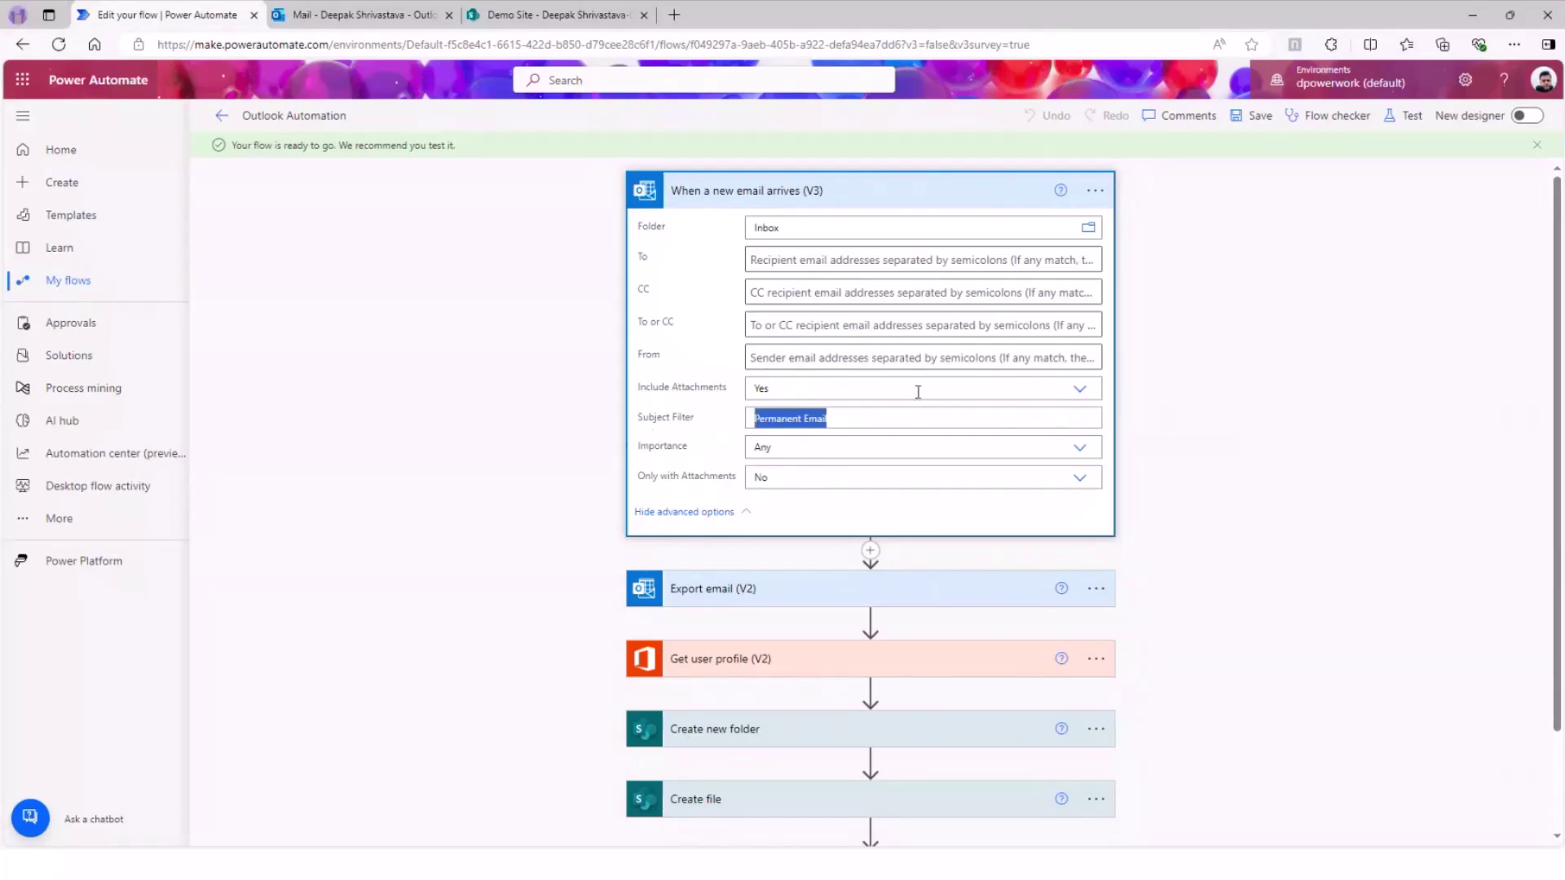
pyautogui.click(840, 419)
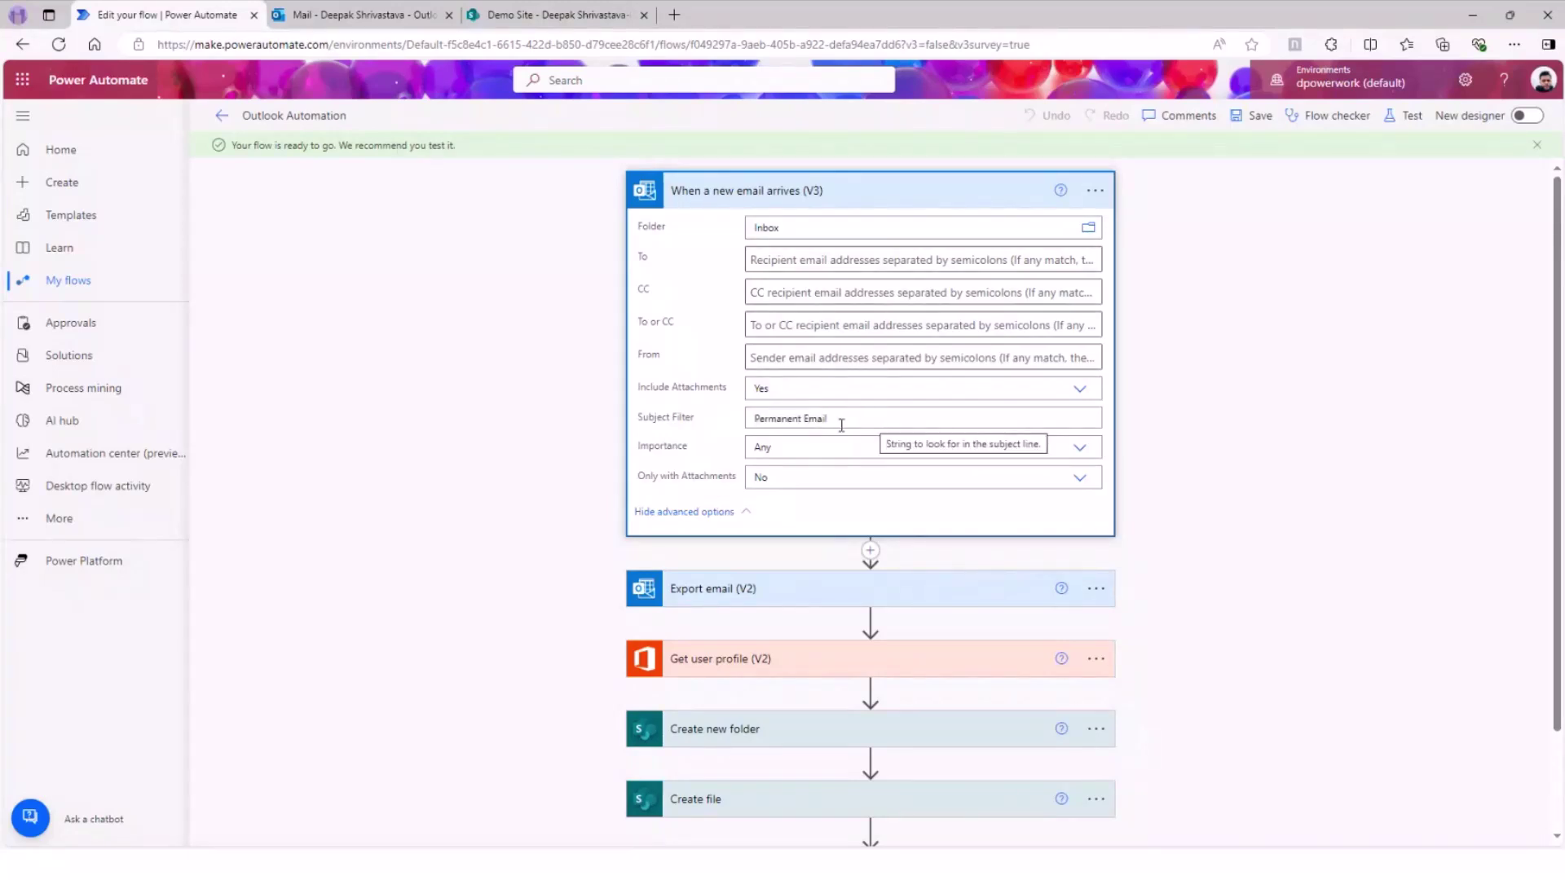
pyautogui.tripleClick(861, 419)
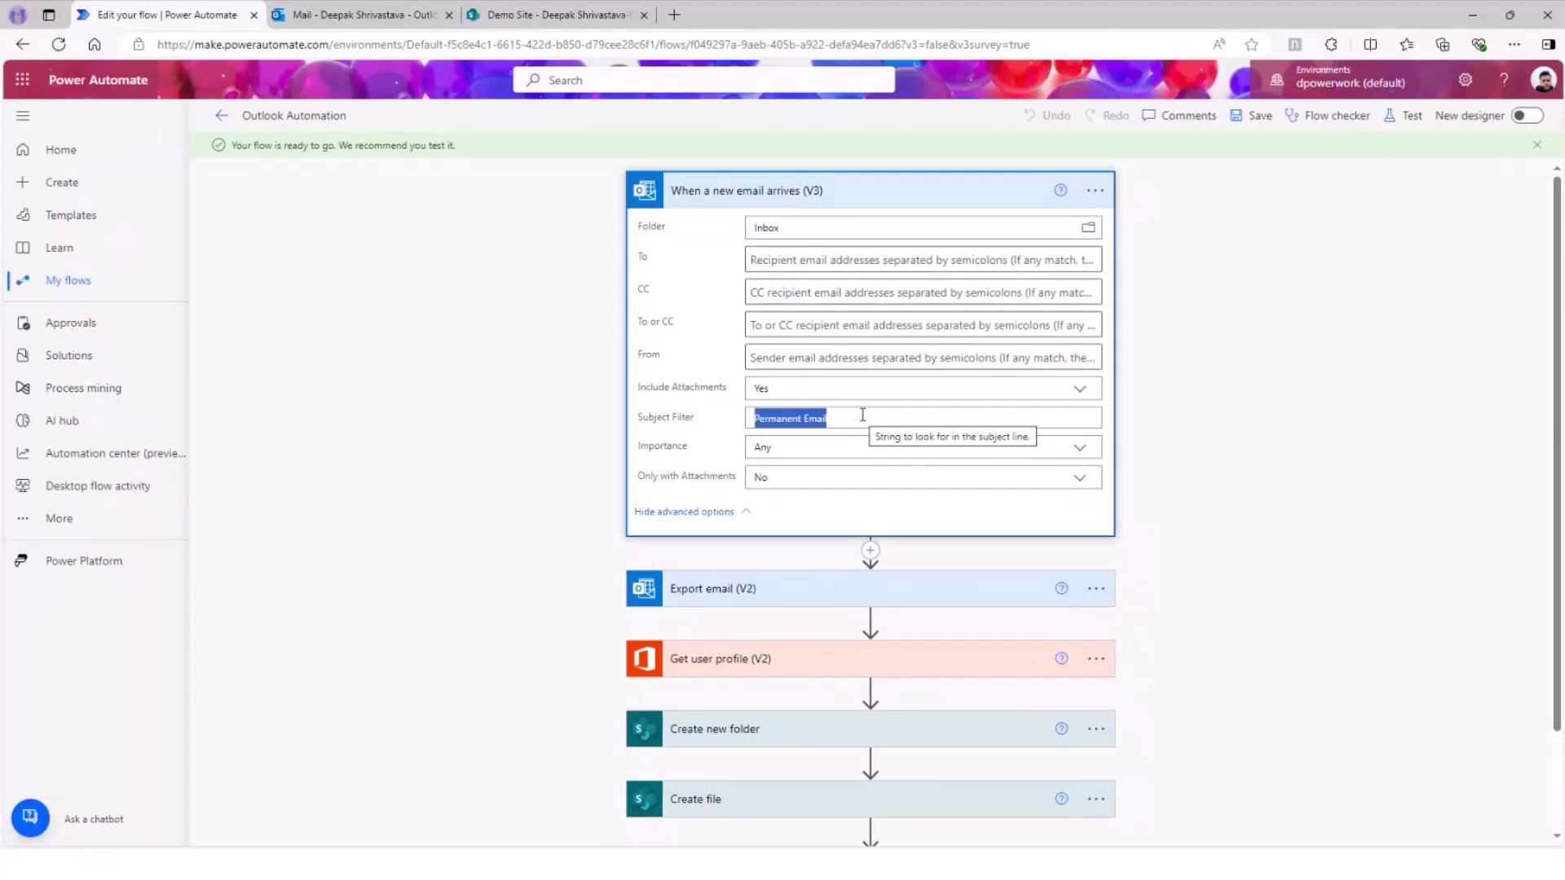
pyautogui.scroll(-1, 1172, 506)
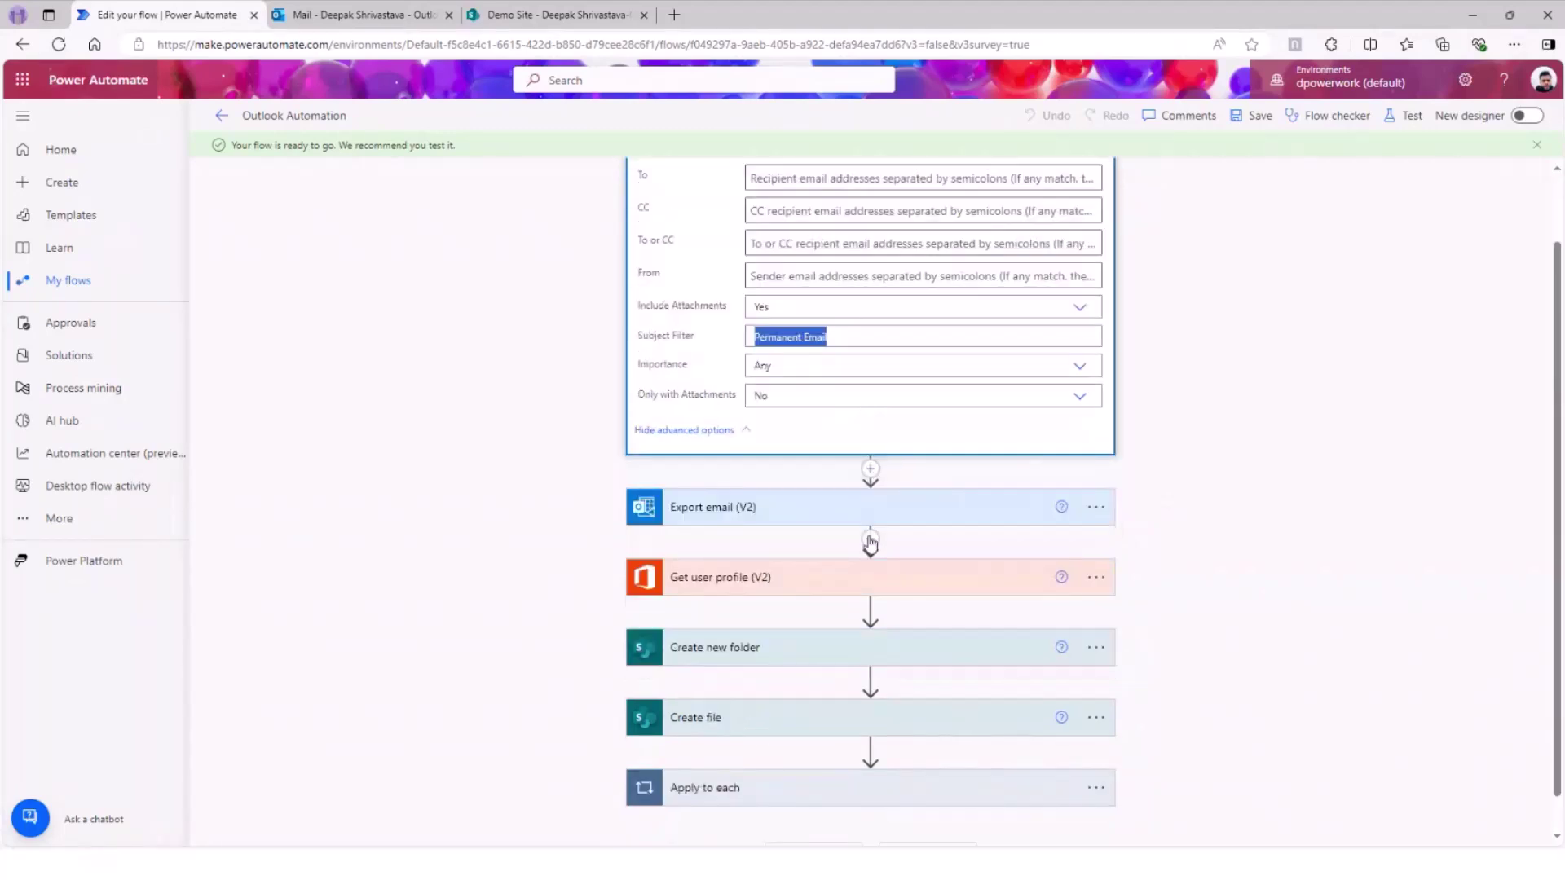
pyautogui.scroll(1, 996, 541)
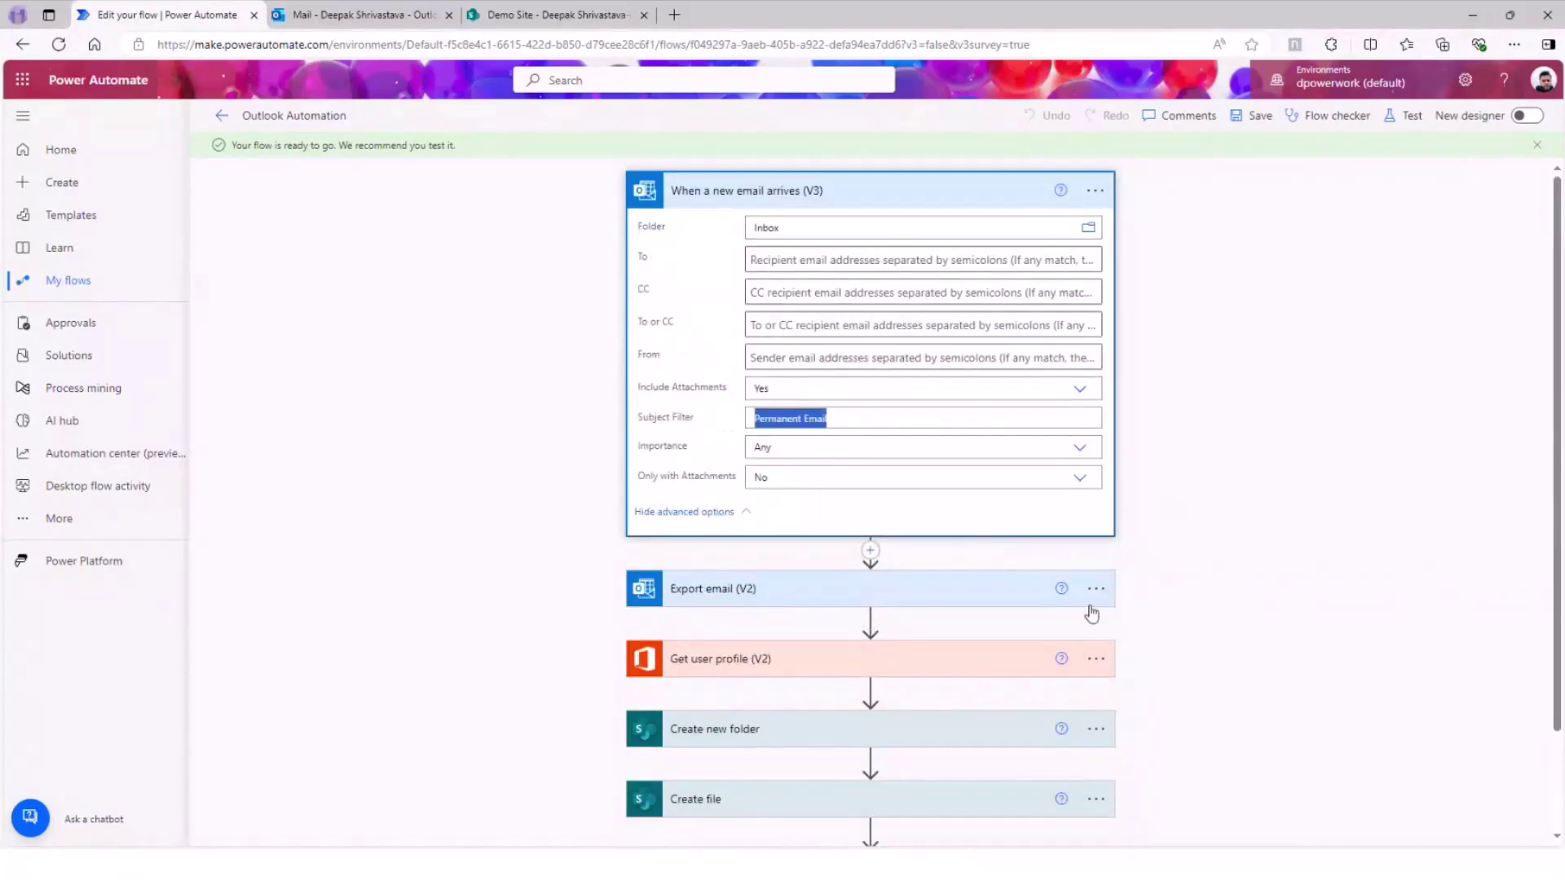
# - Review Export email (V2)'s Message Id, then expand Get user profile (V2) using the sender's From address
pyautogui.click(707, 597)
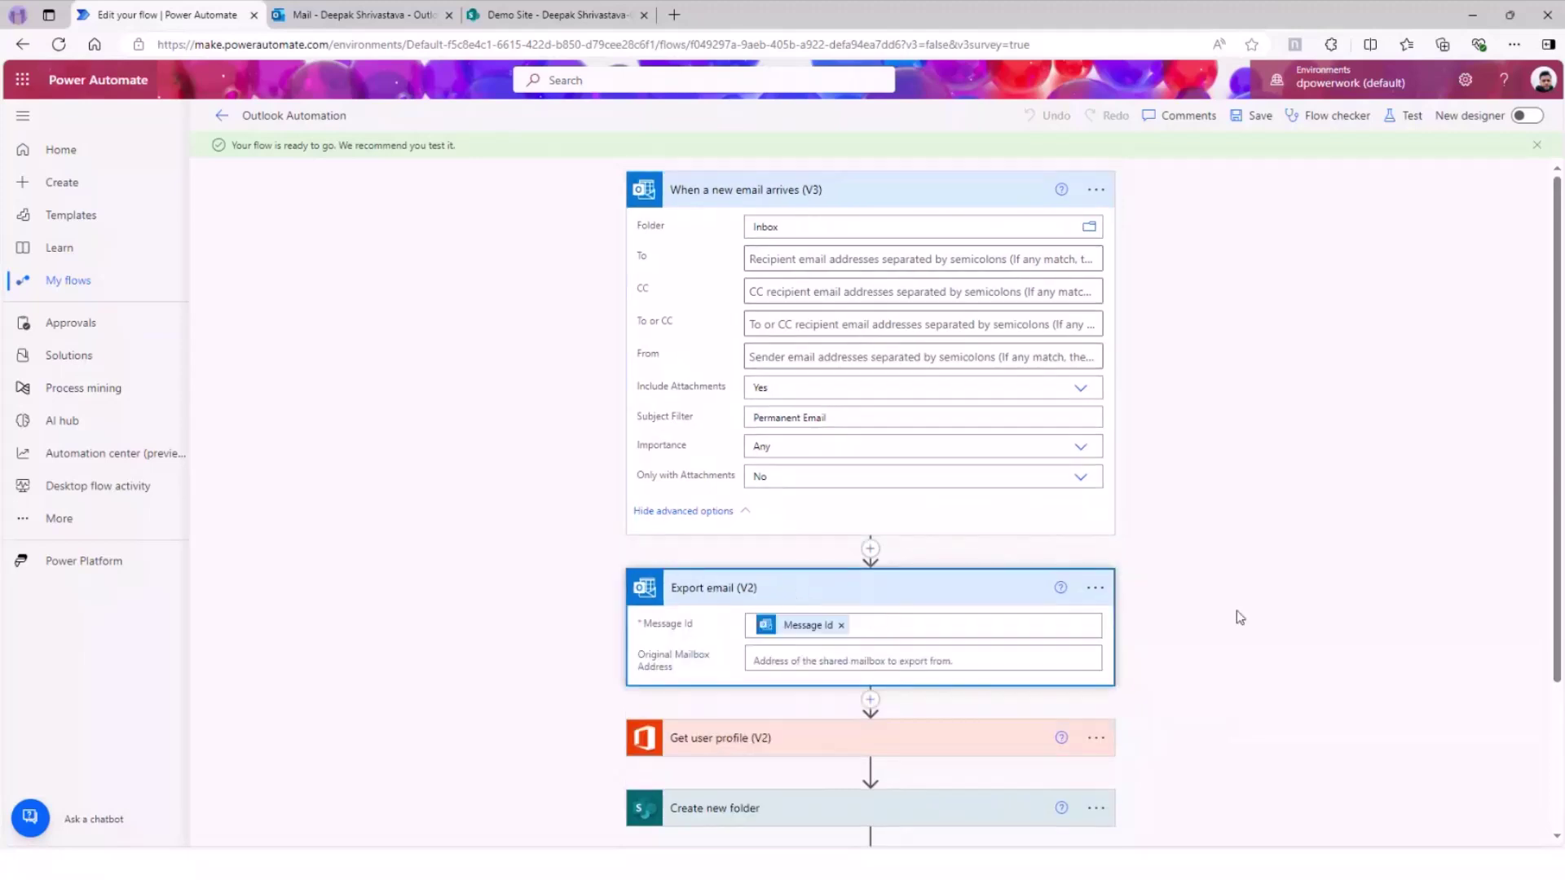
pyautogui.scroll(-1, 1242, 610)
pyautogui.scroll(1, 1242, 610)
pyautogui.scroll(-1, 1235, 616)
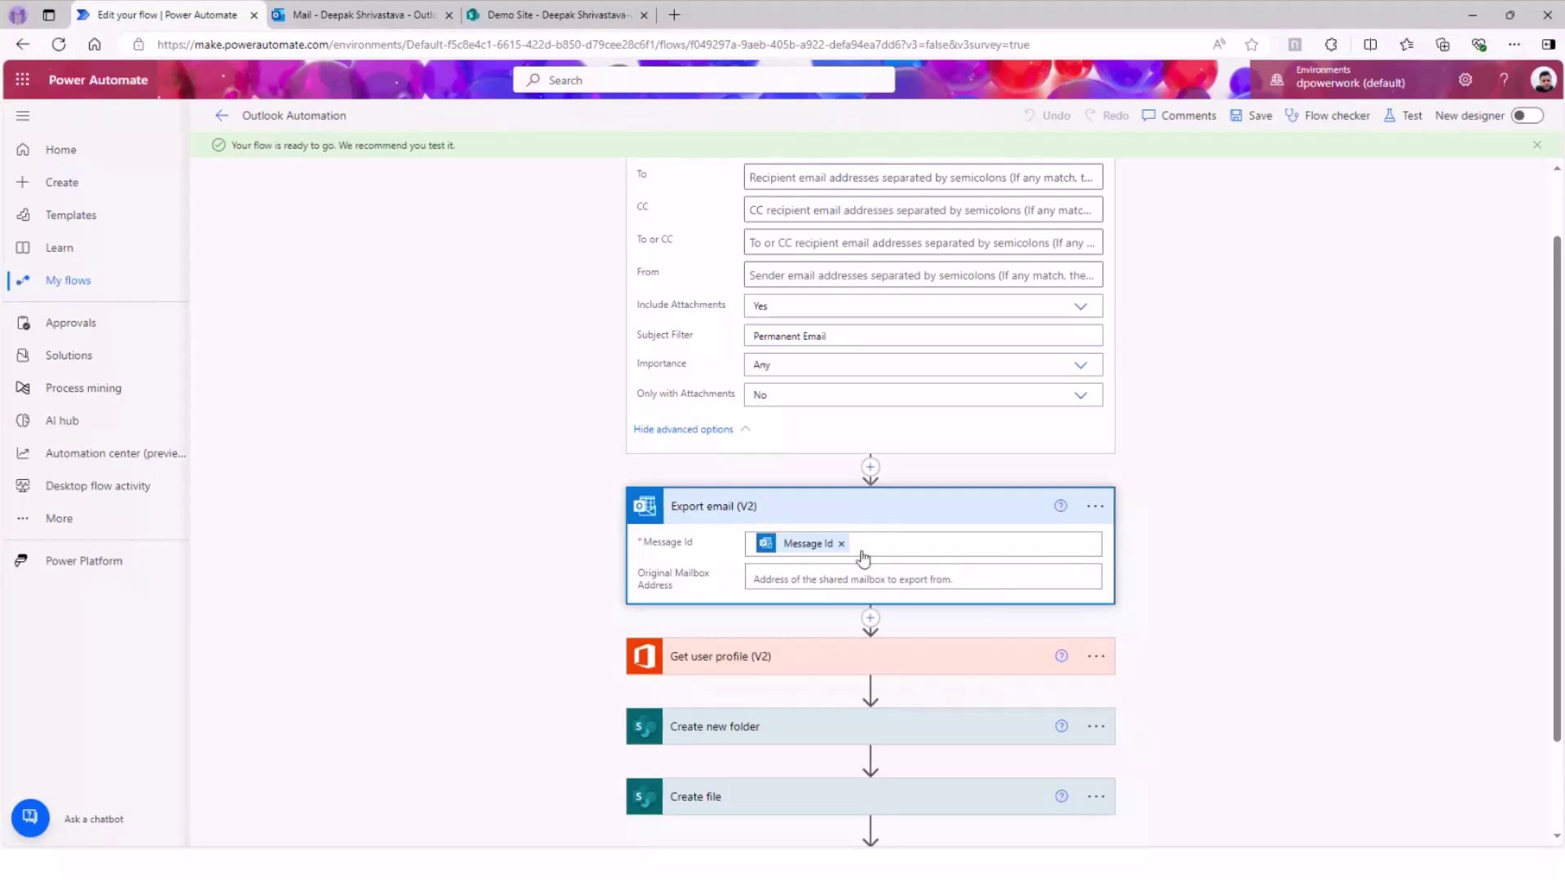
pyautogui.scroll(2, 677, 395)
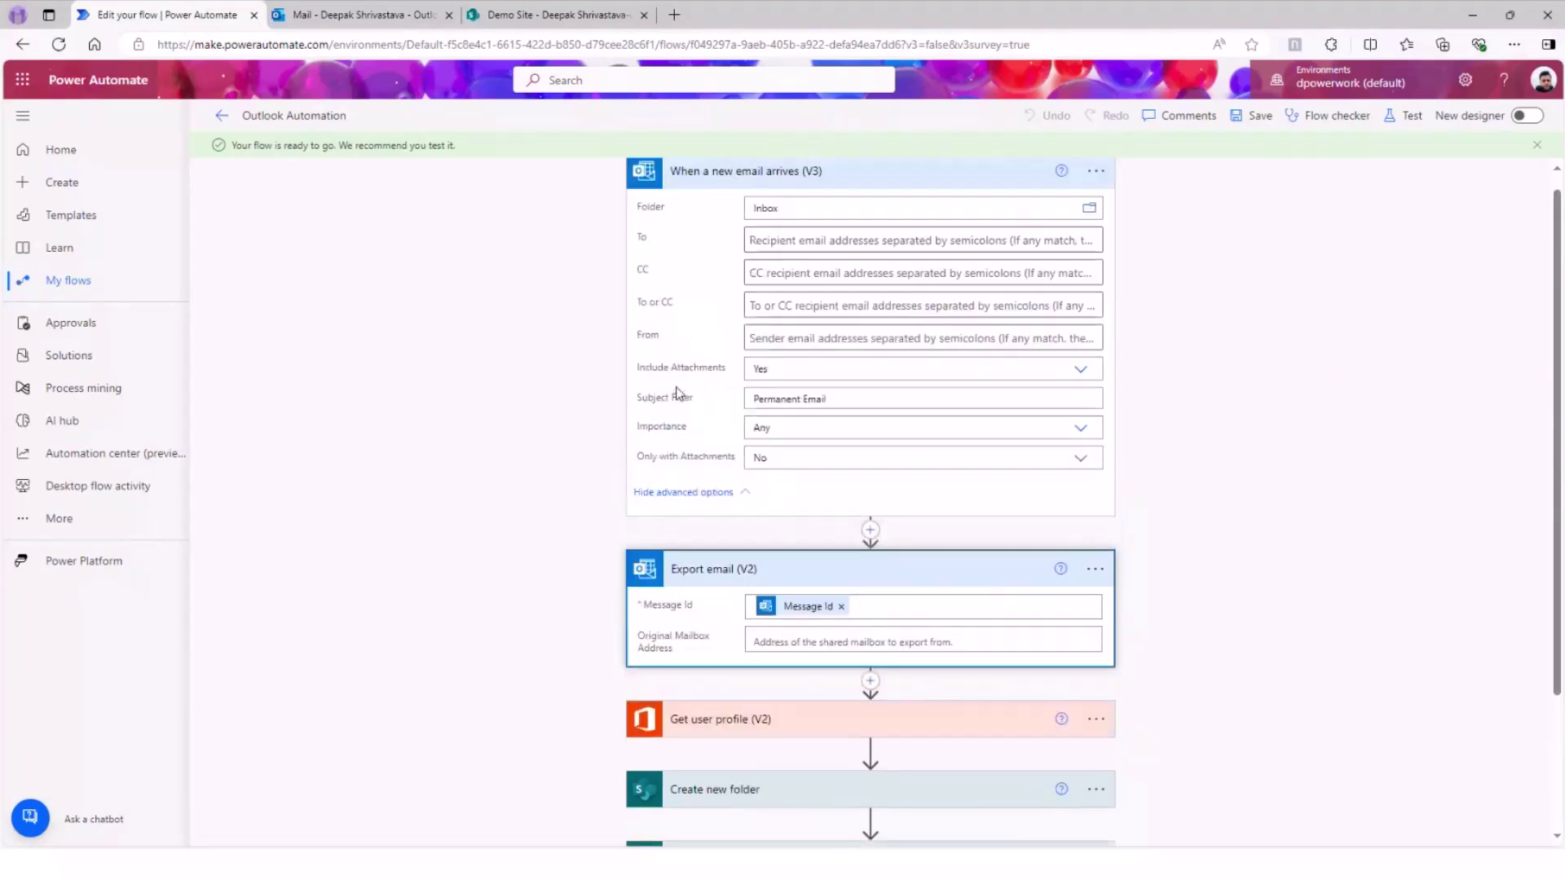
pyautogui.scroll(-3, 847, 345)
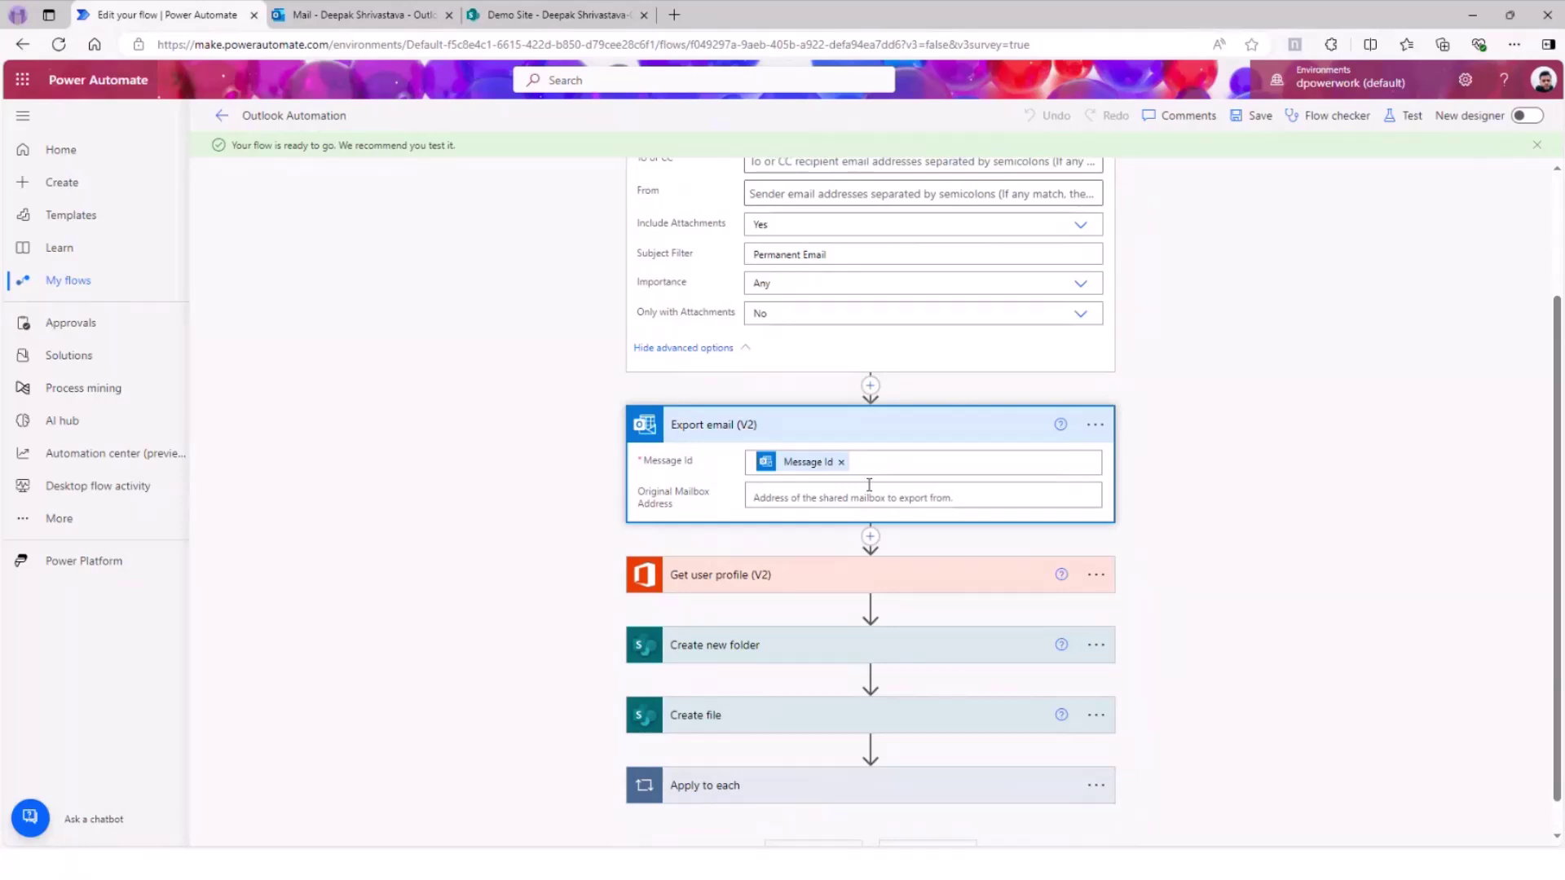
pyautogui.scroll(-1, 1223, 527)
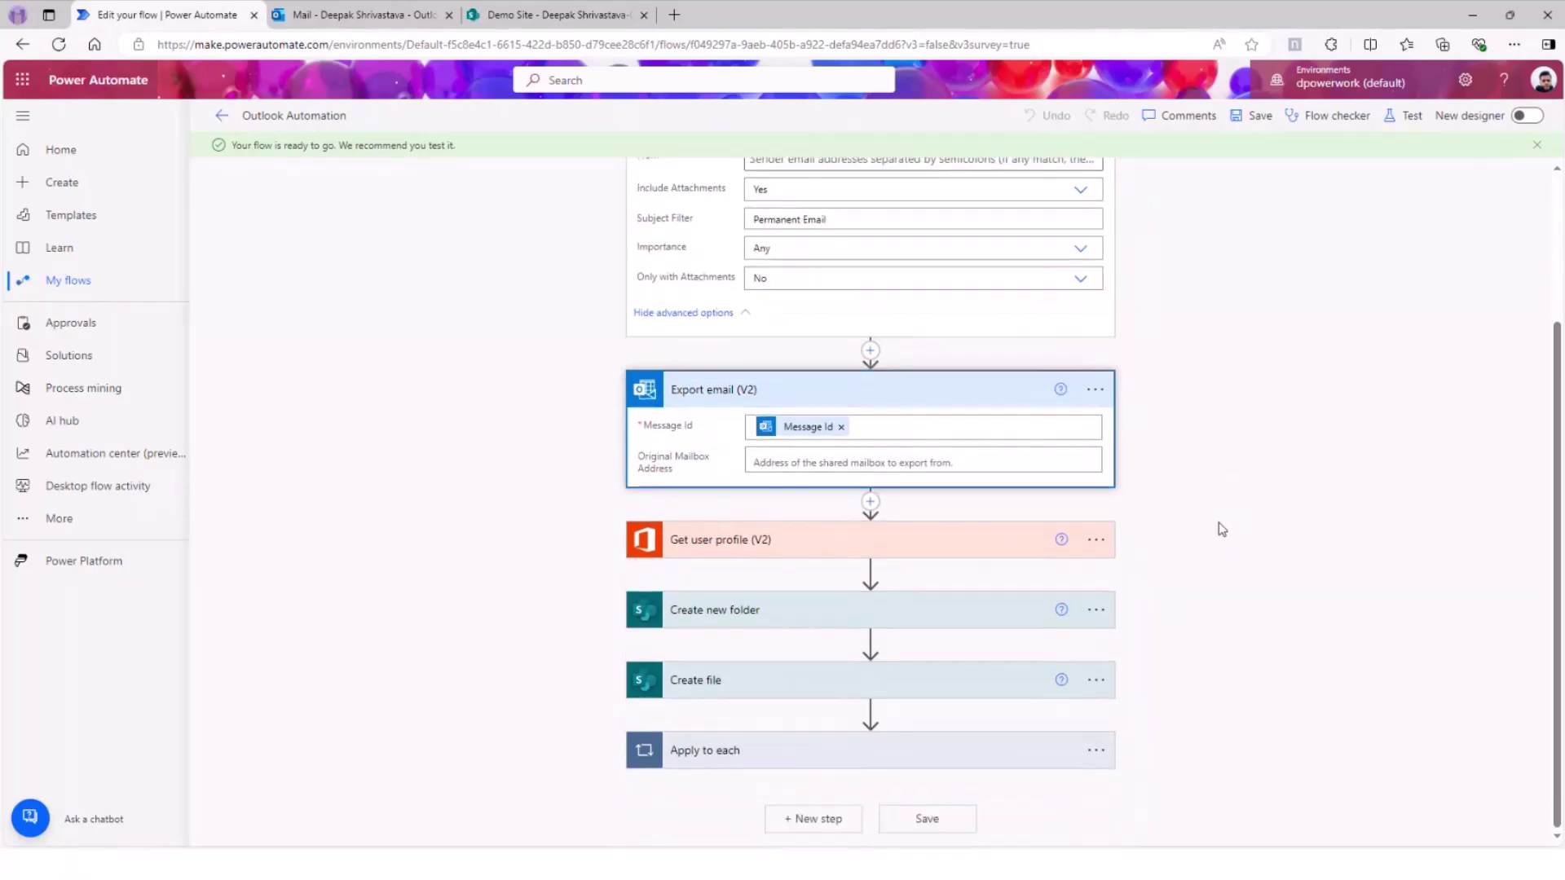
pyautogui.click(747, 548)
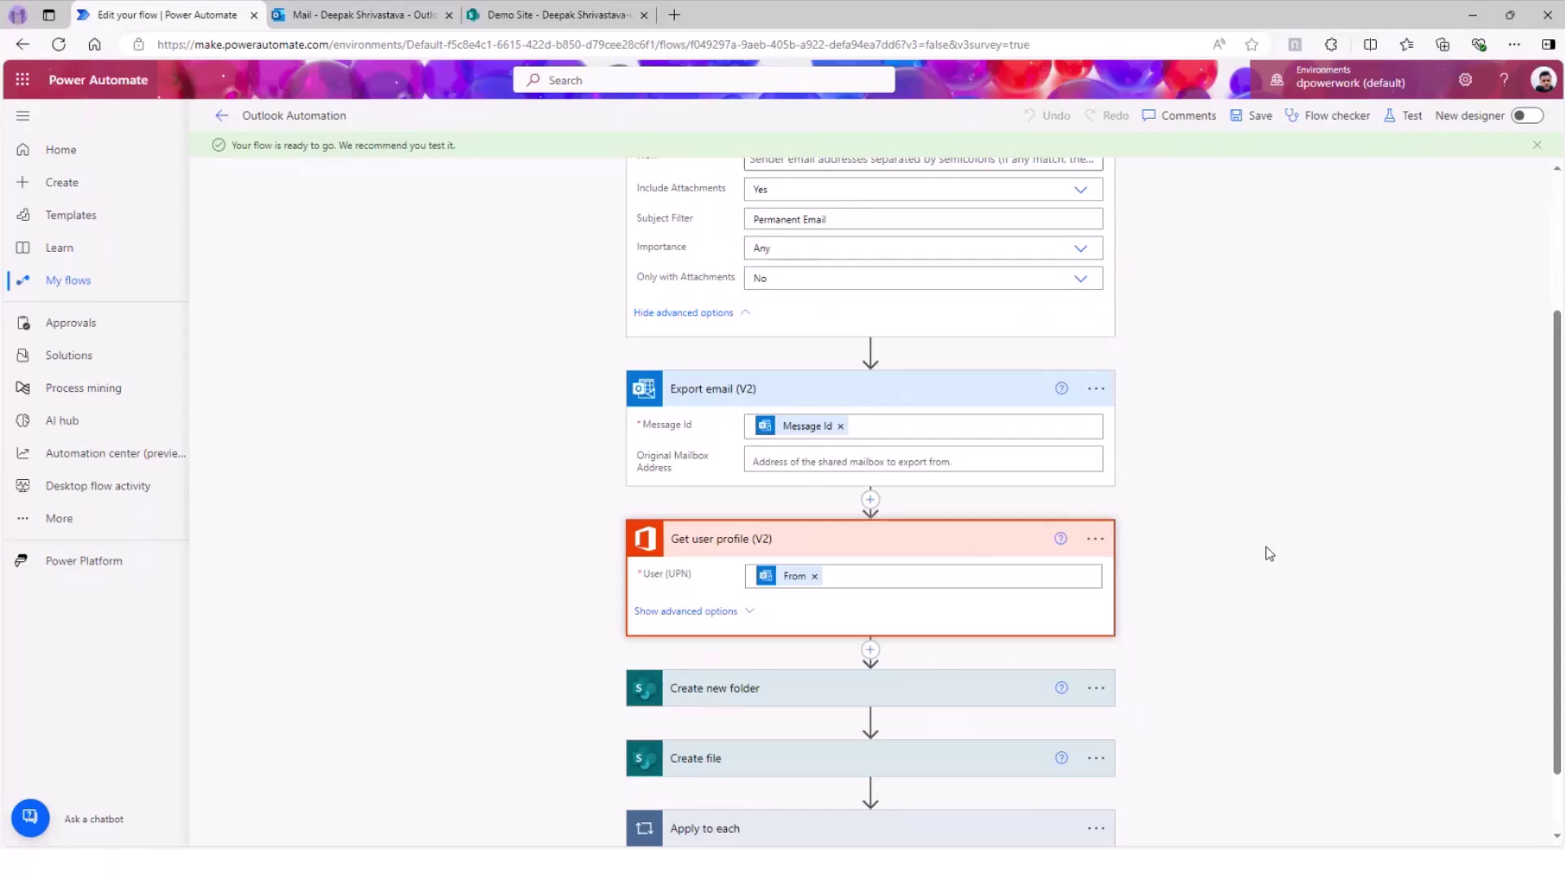
pyautogui.click(552, 16)
pyautogui.click(72, 267)
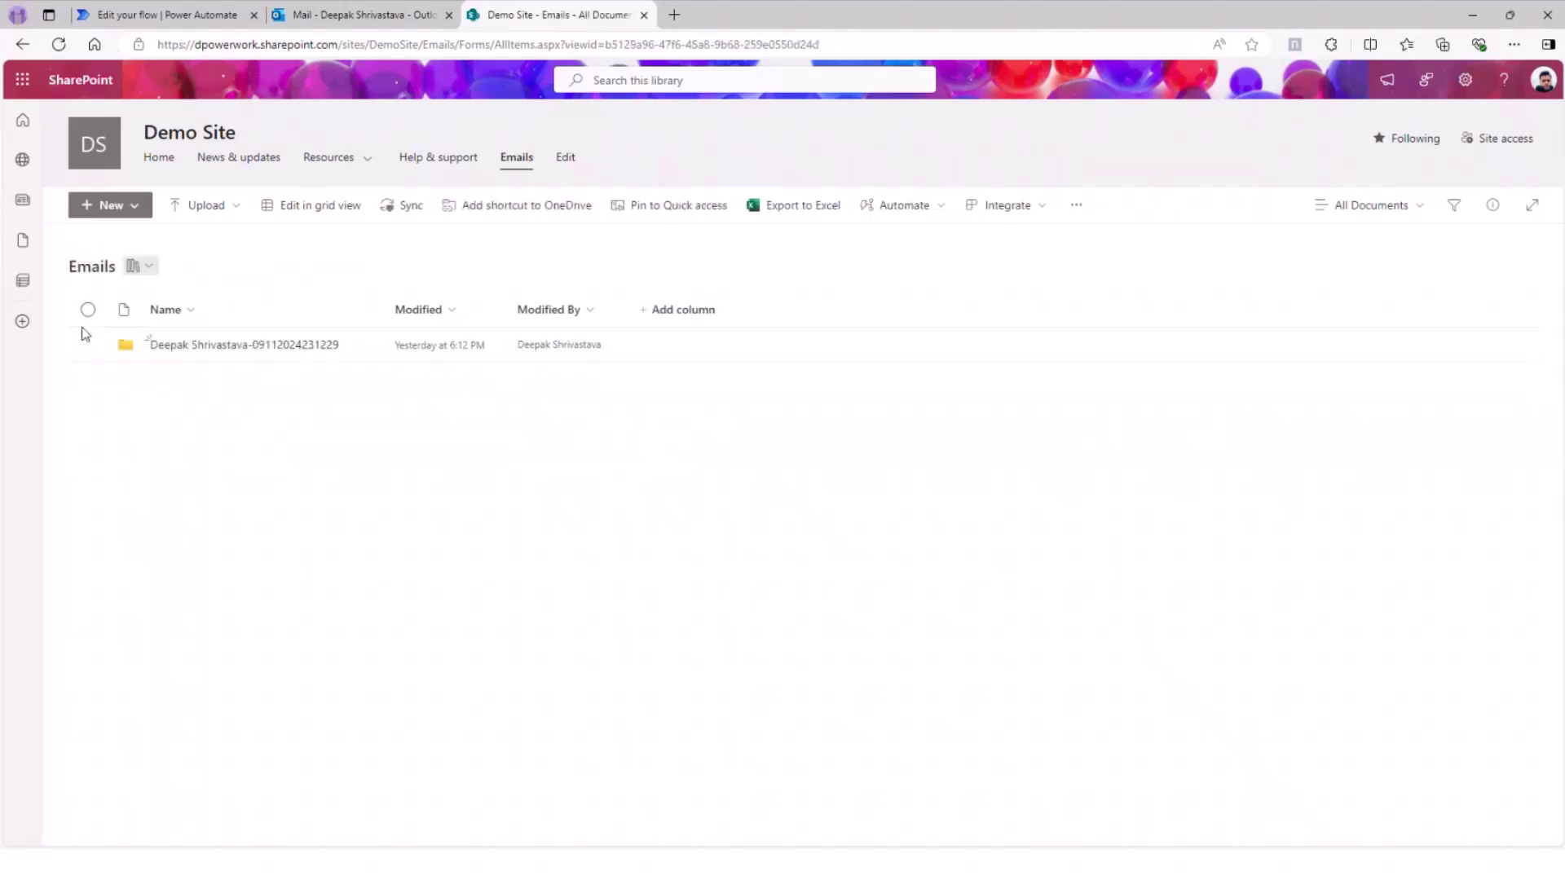
pyautogui.click(155, 14)
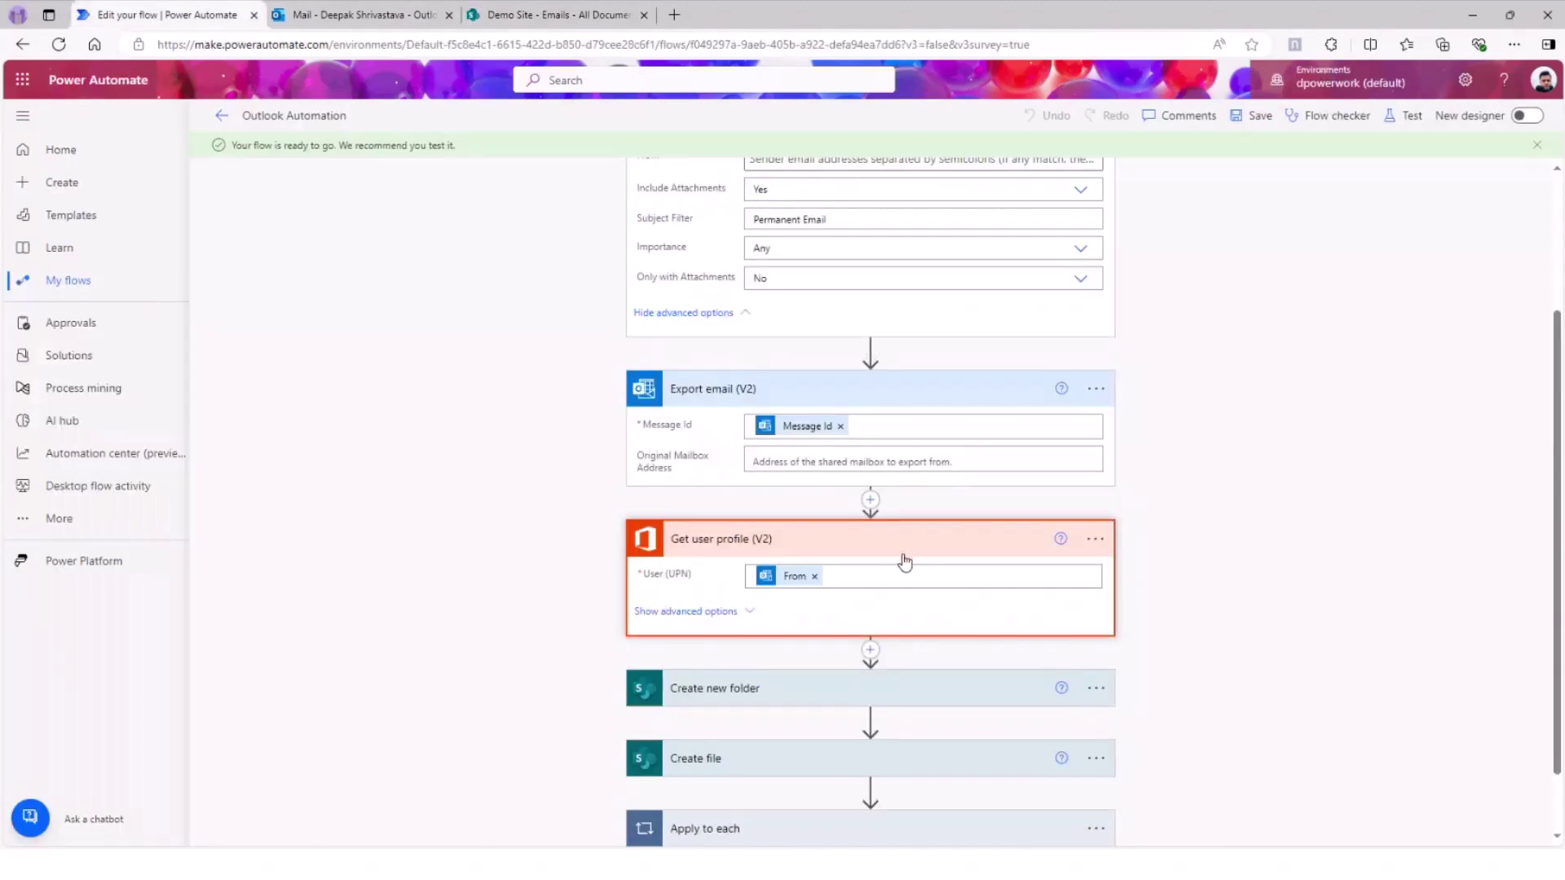
pyautogui.scroll(2, 879, 499)
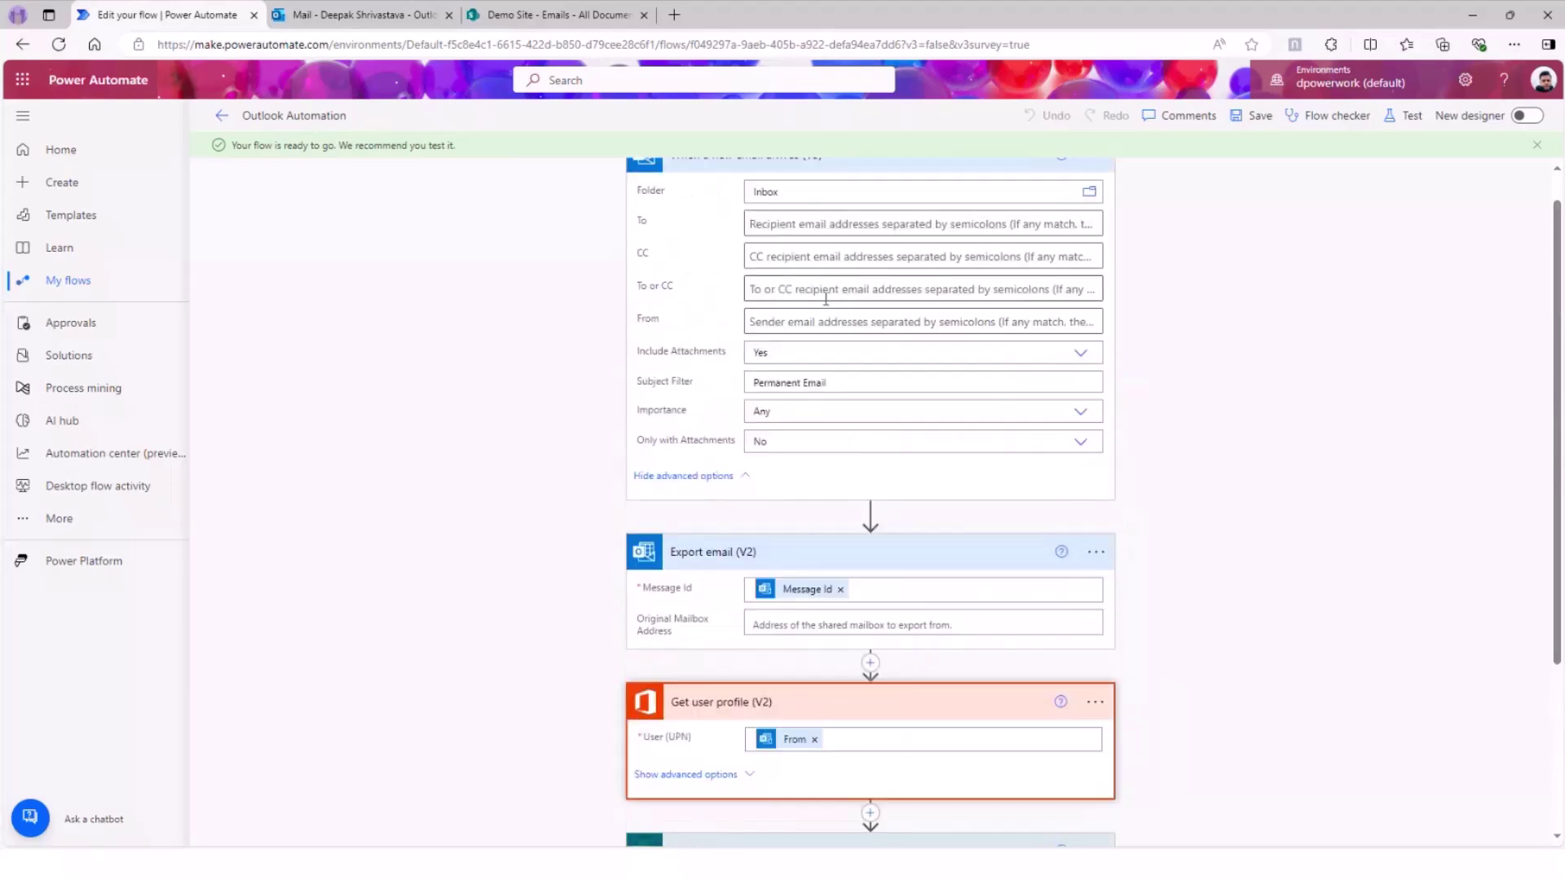
pyautogui.scroll(1, 826, 299)
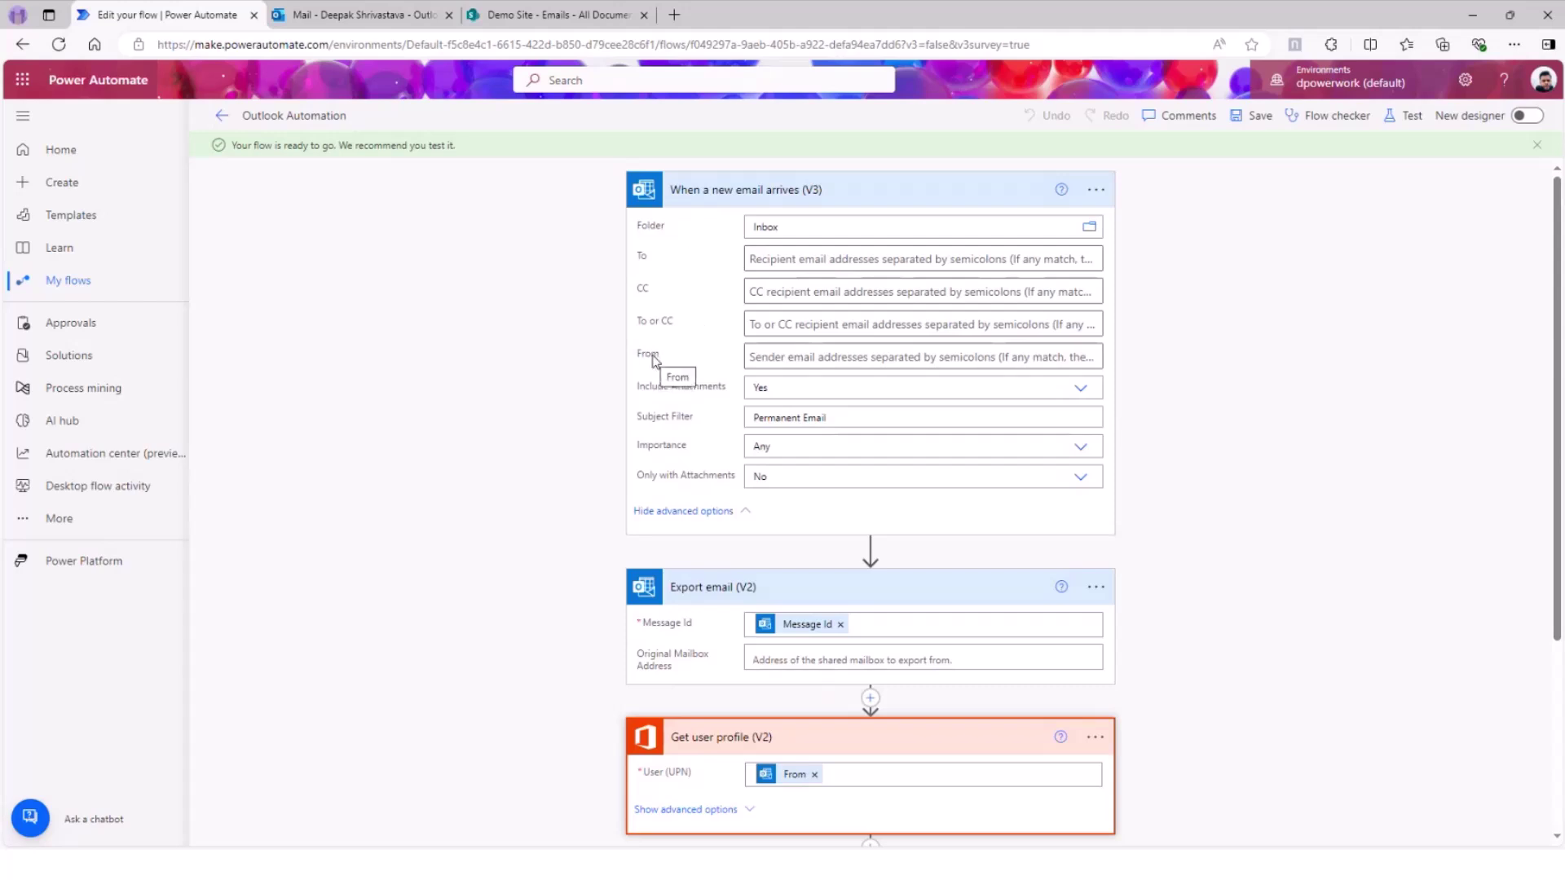
pyautogui.scroll(-2, 727, 384)
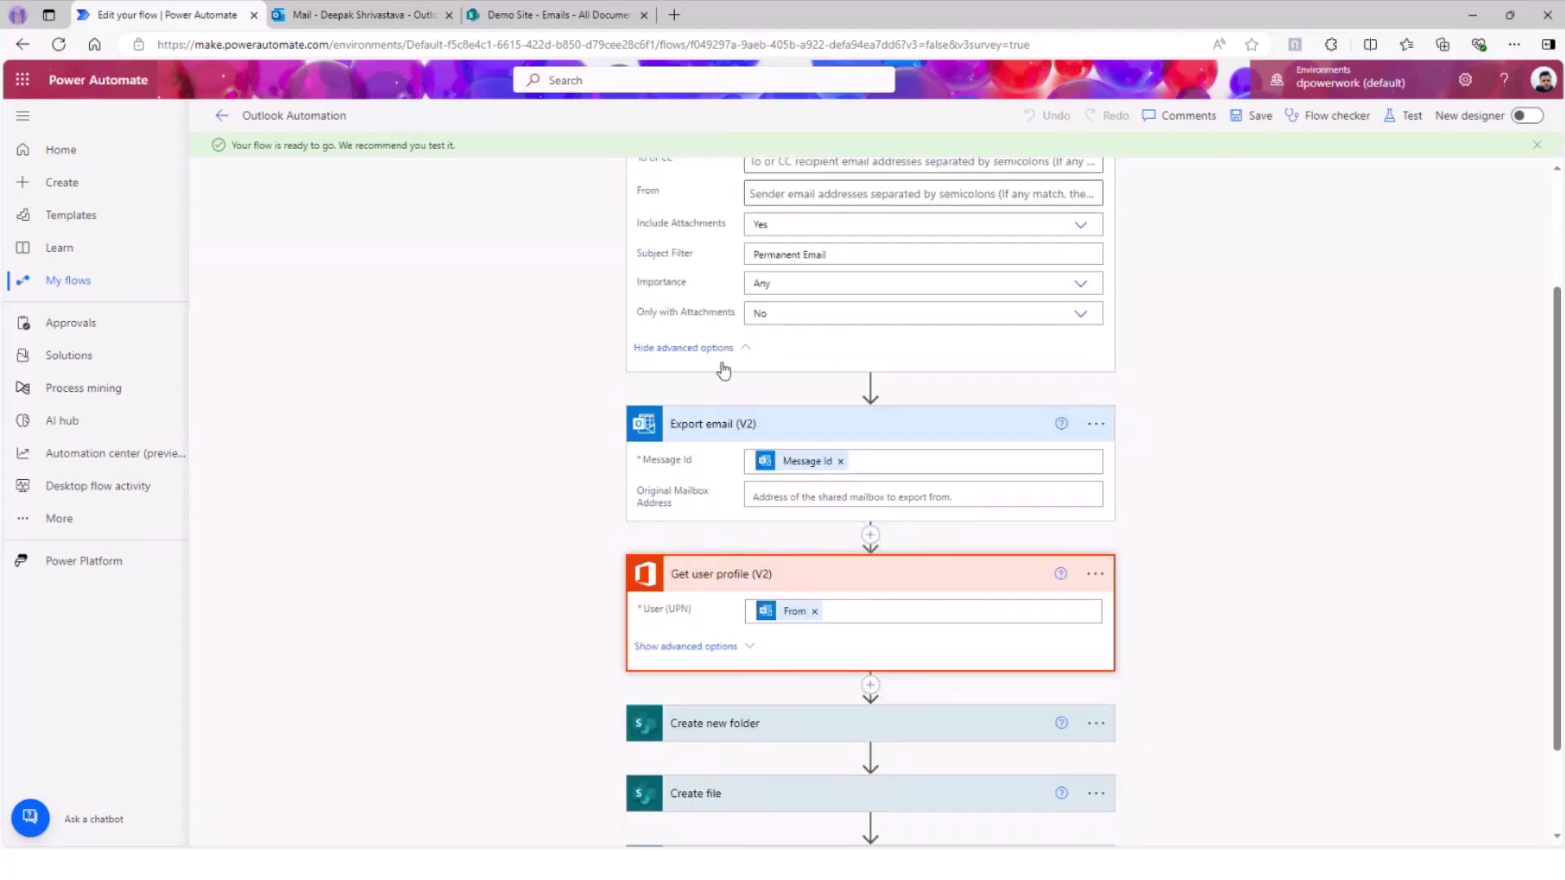
pyautogui.scroll(-1, 680, 583)
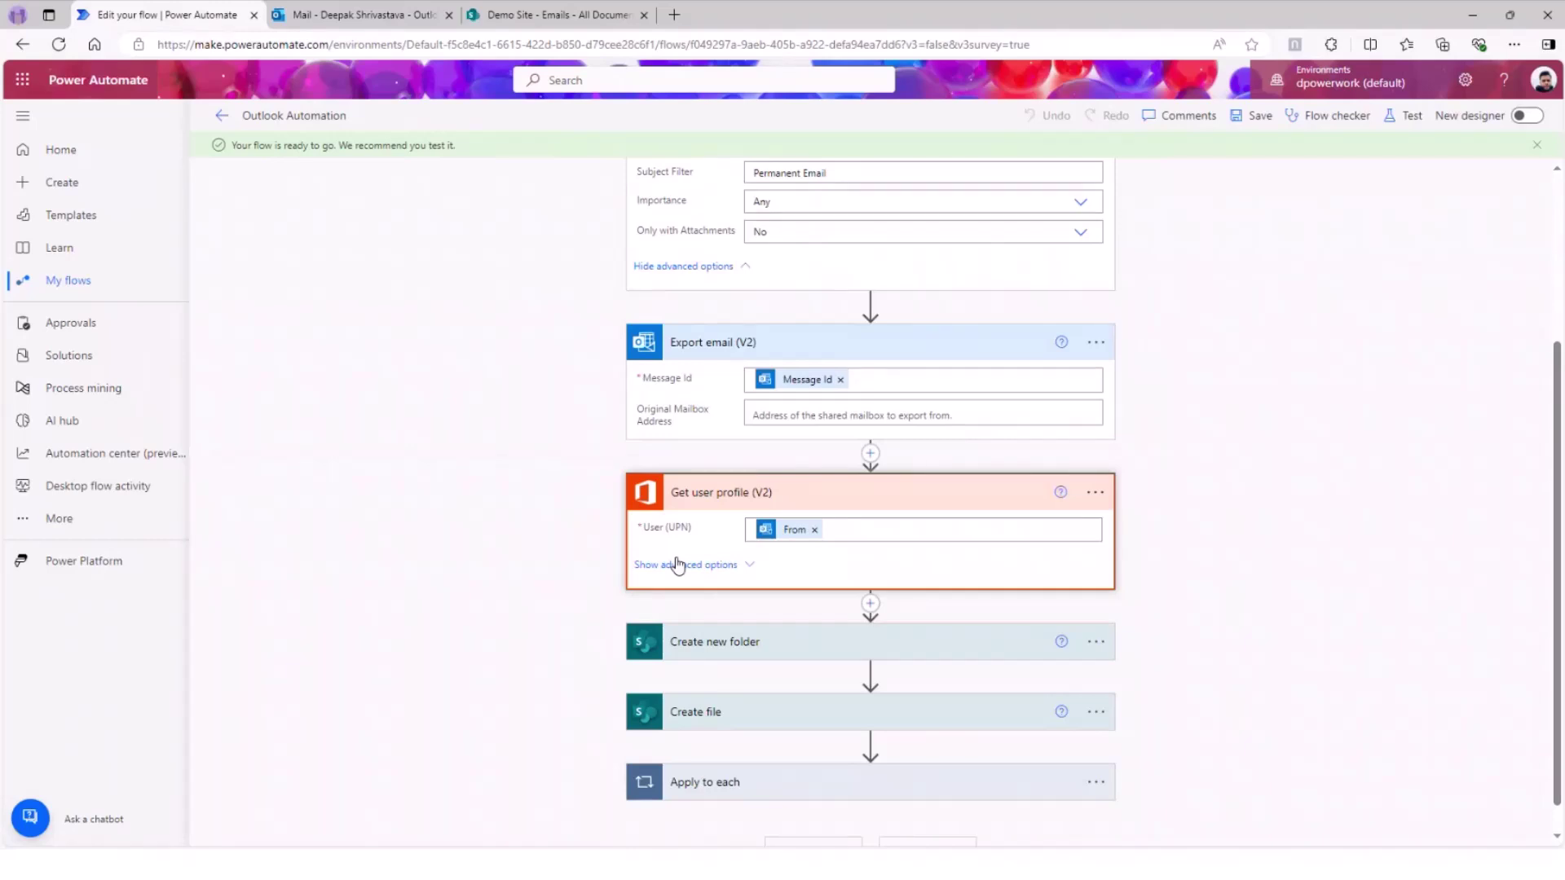
pyautogui.scroll(-1, 571, 607)
# - Read through Create new folder's concat() Folder Path: sender displayName plus formatDateTime(utcNow(),'MMddyyyyHHmmss')
pyautogui.click(710, 624)
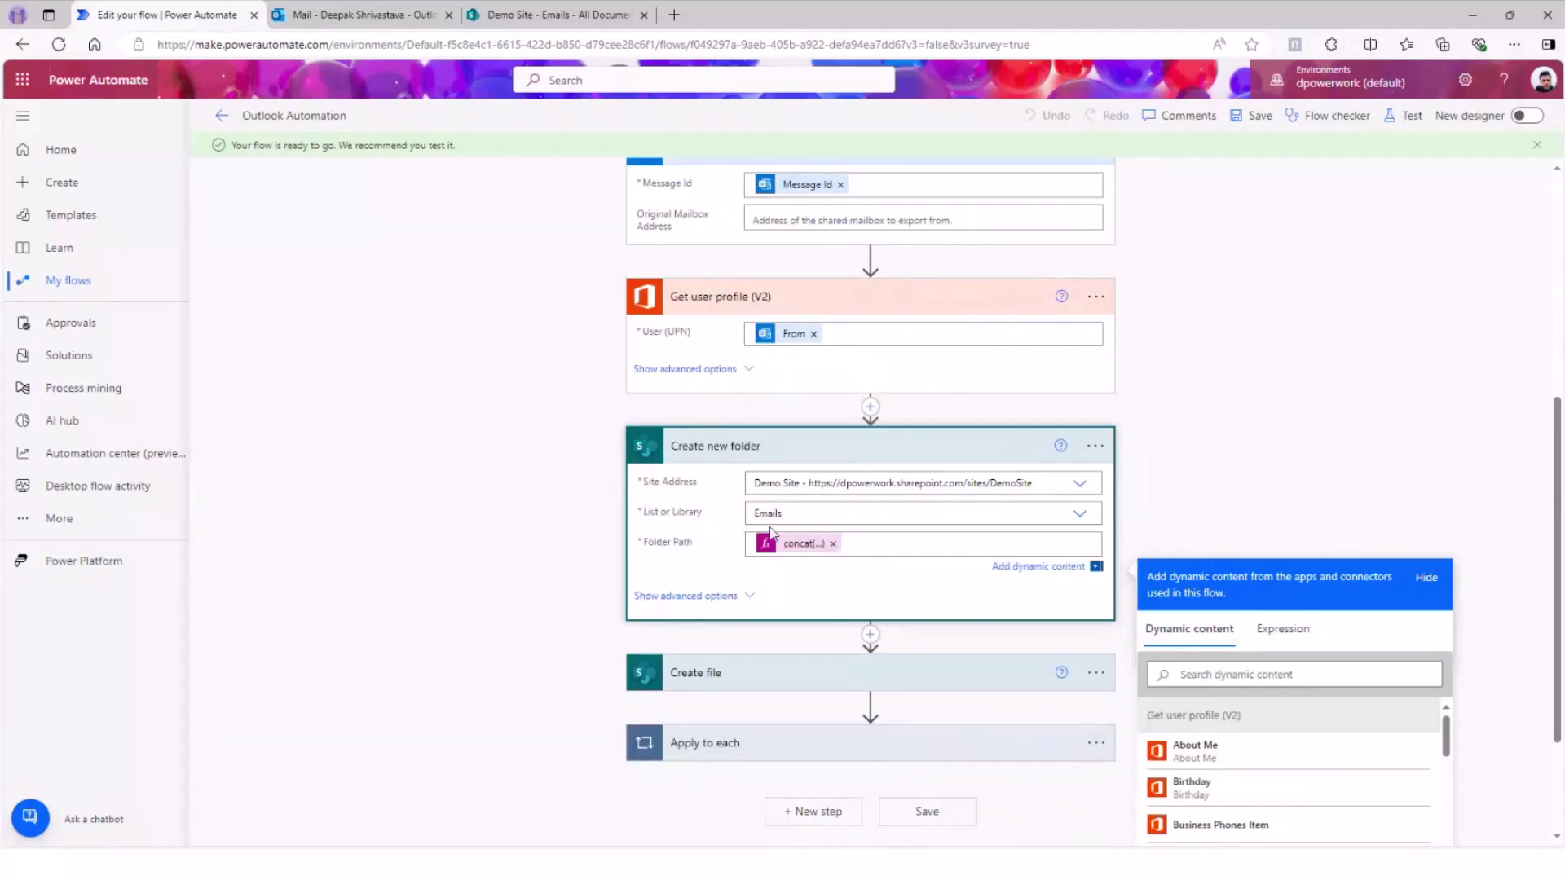
pyautogui.click(789, 546)
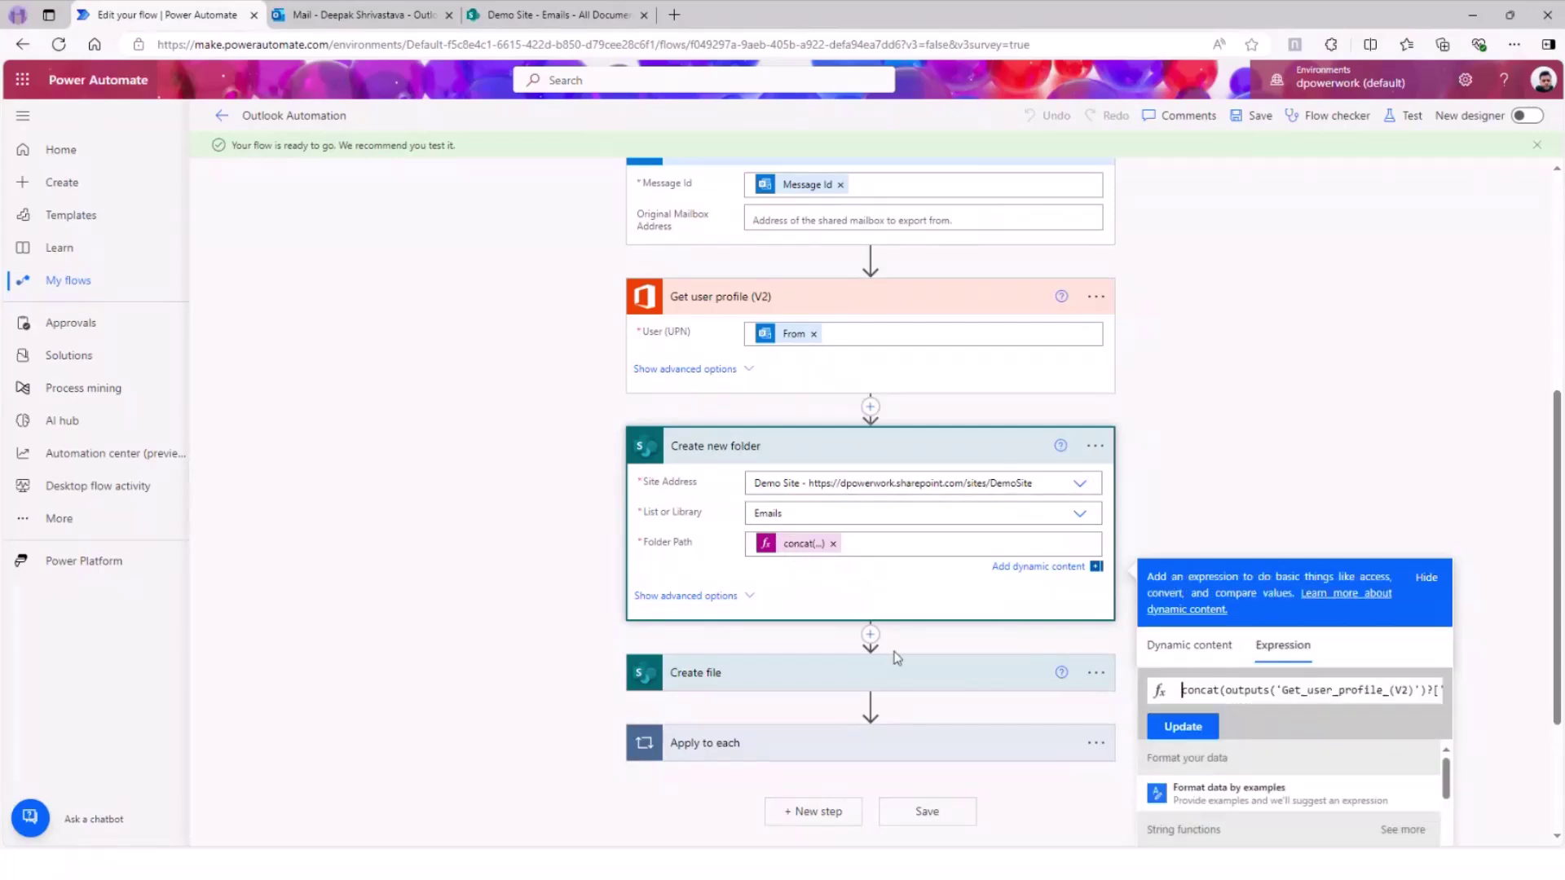
pyautogui.click(1276, 691)
pyautogui.click(1419, 690)
pyautogui.press('Right')
pyautogui.press('Right')
pyautogui.press('Right')
pyautogui.press('Right')
pyautogui.press('Right')
pyautogui.press('Right')
pyautogui.press('Right')
pyautogui.press('Right')
pyautogui.press('Right')
pyautogui.press('Right')
pyautogui.press('Right')
pyautogui.press('Right')
pyautogui.press('Right')
pyautogui.press('Right')
pyautogui.press('Right')
pyautogui.press('Right')
pyautogui.press('Right')
pyautogui.press('Right')
pyautogui.press('Right')
pyautogui.press('Right')
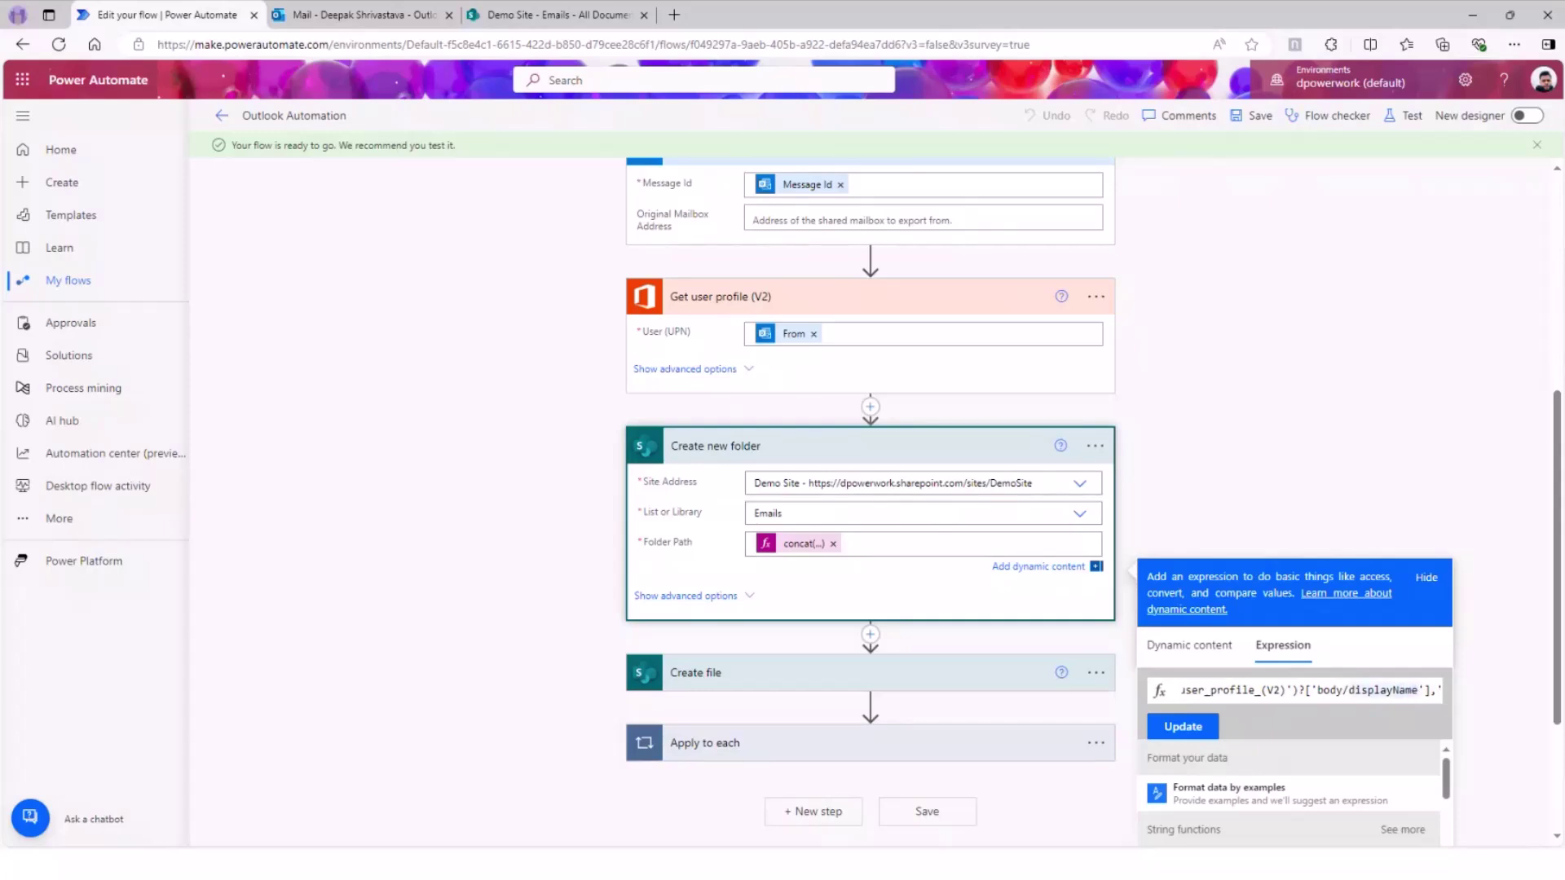
pyautogui.press('Right')
pyautogui.press('Right')
pyautogui.press('Right')
pyautogui.press('Right')
pyautogui.press('Right')
pyautogui.press('Right')
pyautogui.press('Right')
pyautogui.press('Right')
pyautogui.press('Right')
pyautogui.press('Right')
pyautogui.press('Right')
pyautogui.press('Right')
pyautogui.press('Right')
pyautogui.press('Right')
pyautogui.press('Right')
pyautogui.press('Right')
pyautogui.press('Right')
pyautogui.press('Right')
pyautogui.press('Right')
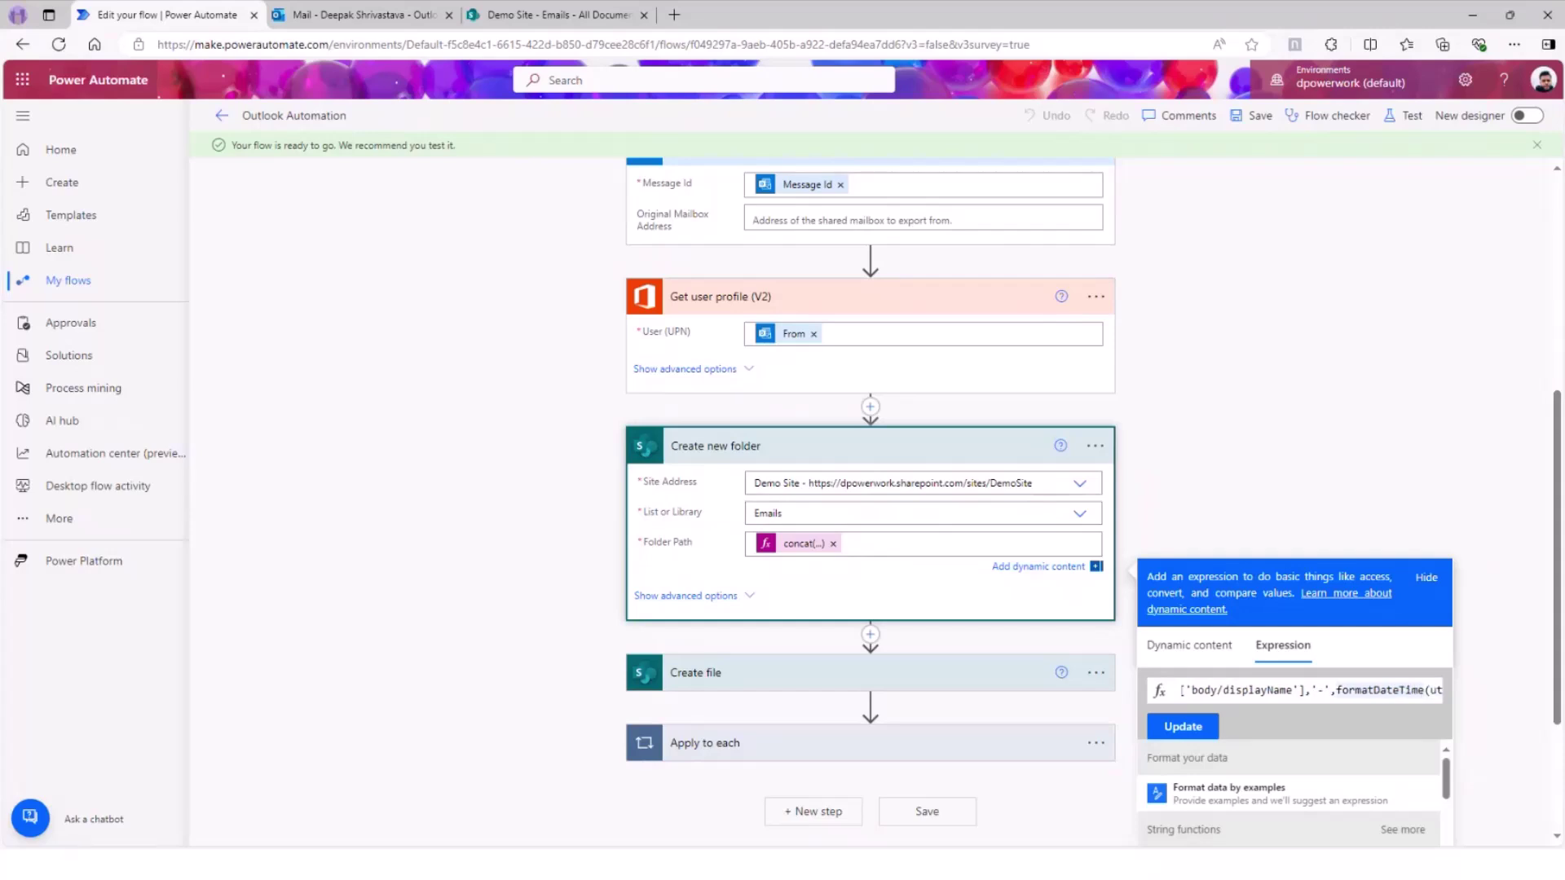
pyautogui.press('Right')
pyautogui.press('Right')
pyautogui.press('Right')
pyautogui.press('Right')
pyautogui.press('Right')
pyautogui.press('Right')
pyautogui.press('Right')
pyautogui.press('Right')
pyautogui.press('Right')
pyautogui.press('Right')
pyautogui.press('Right')
pyautogui.press('Right')
pyautogui.press('Right')
pyautogui.press('Right')
pyautogui.press('Right')
pyautogui.press('Right')
pyautogui.press('Right')
pyautogui.press('Right')
pyautogui.press('Right')
pyautogui.press('Right')
pyautogui.press('Right')
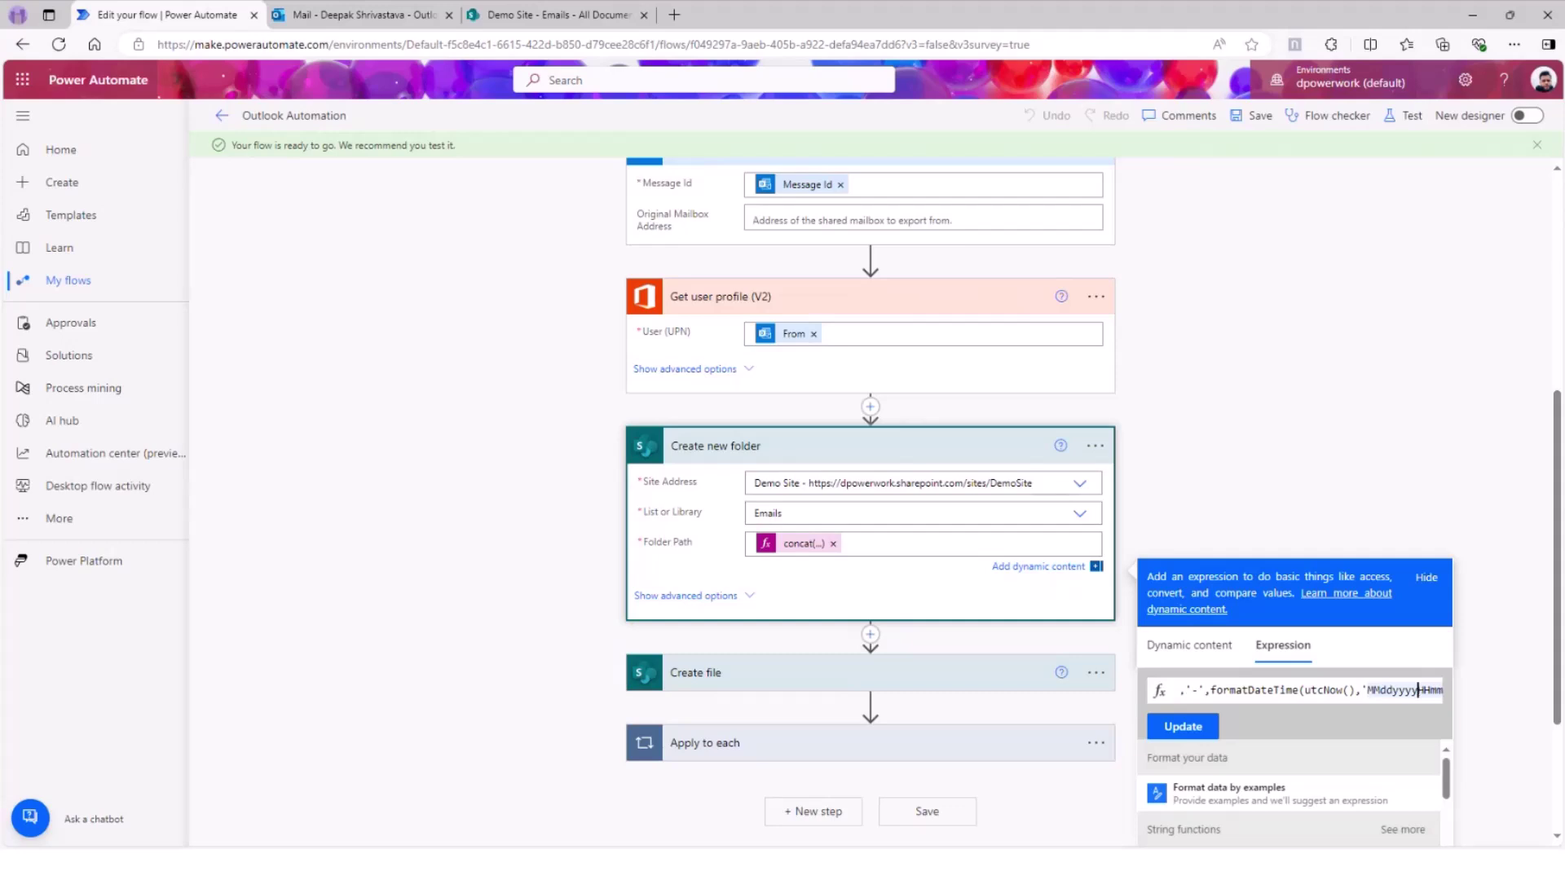
pyautogui.press('Right')
pyautogui.press('Right')
pyautogui.press('Right')
pyautogui.press('Right')
pyautogui.press('Right')
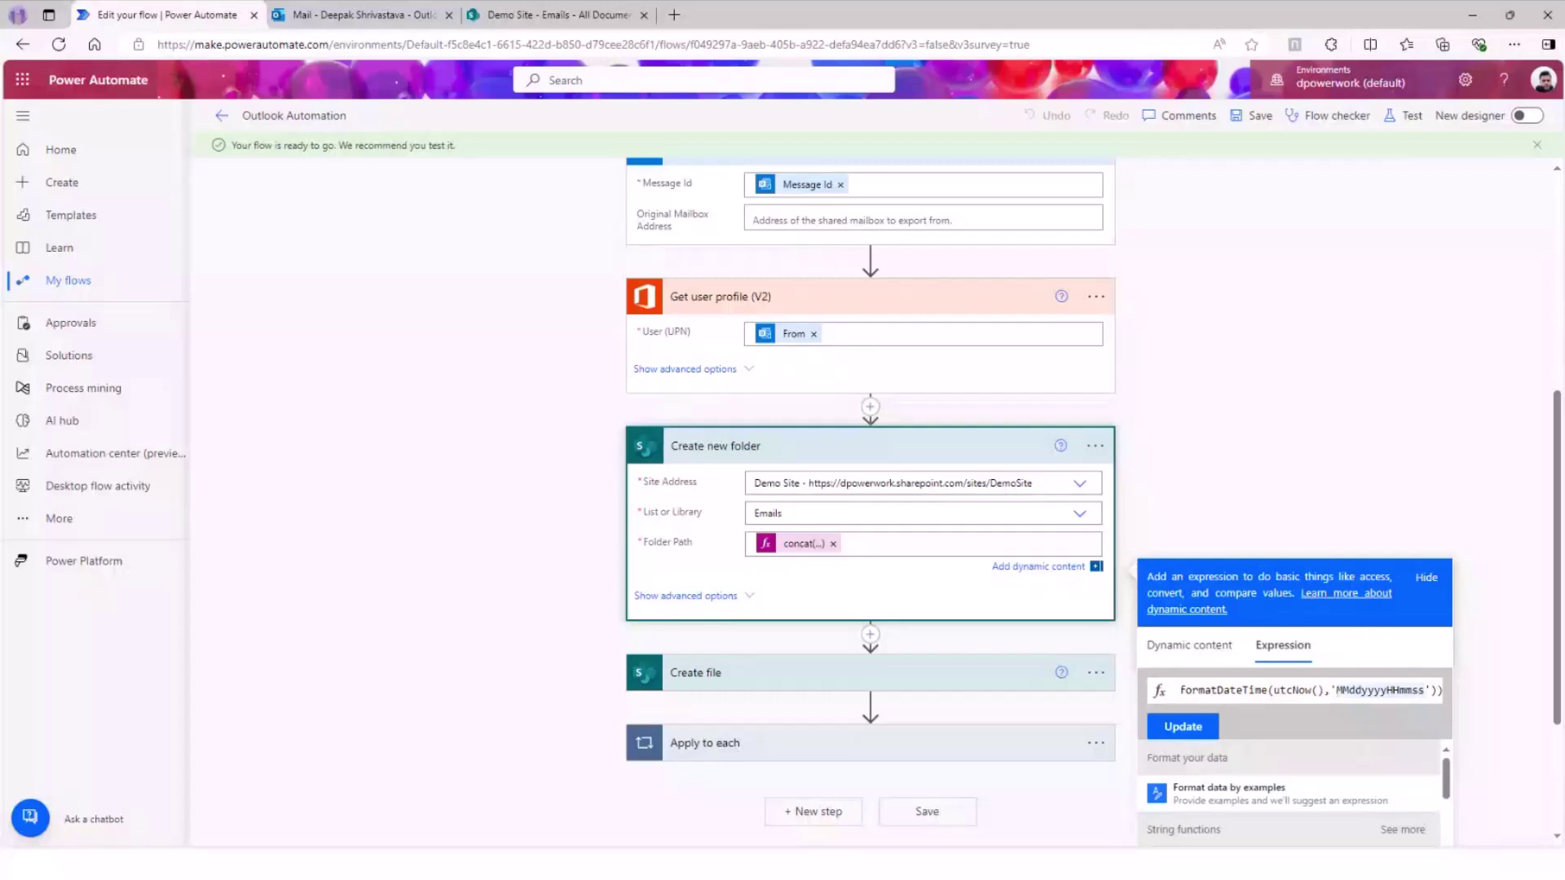
pyautogui.press('Right')
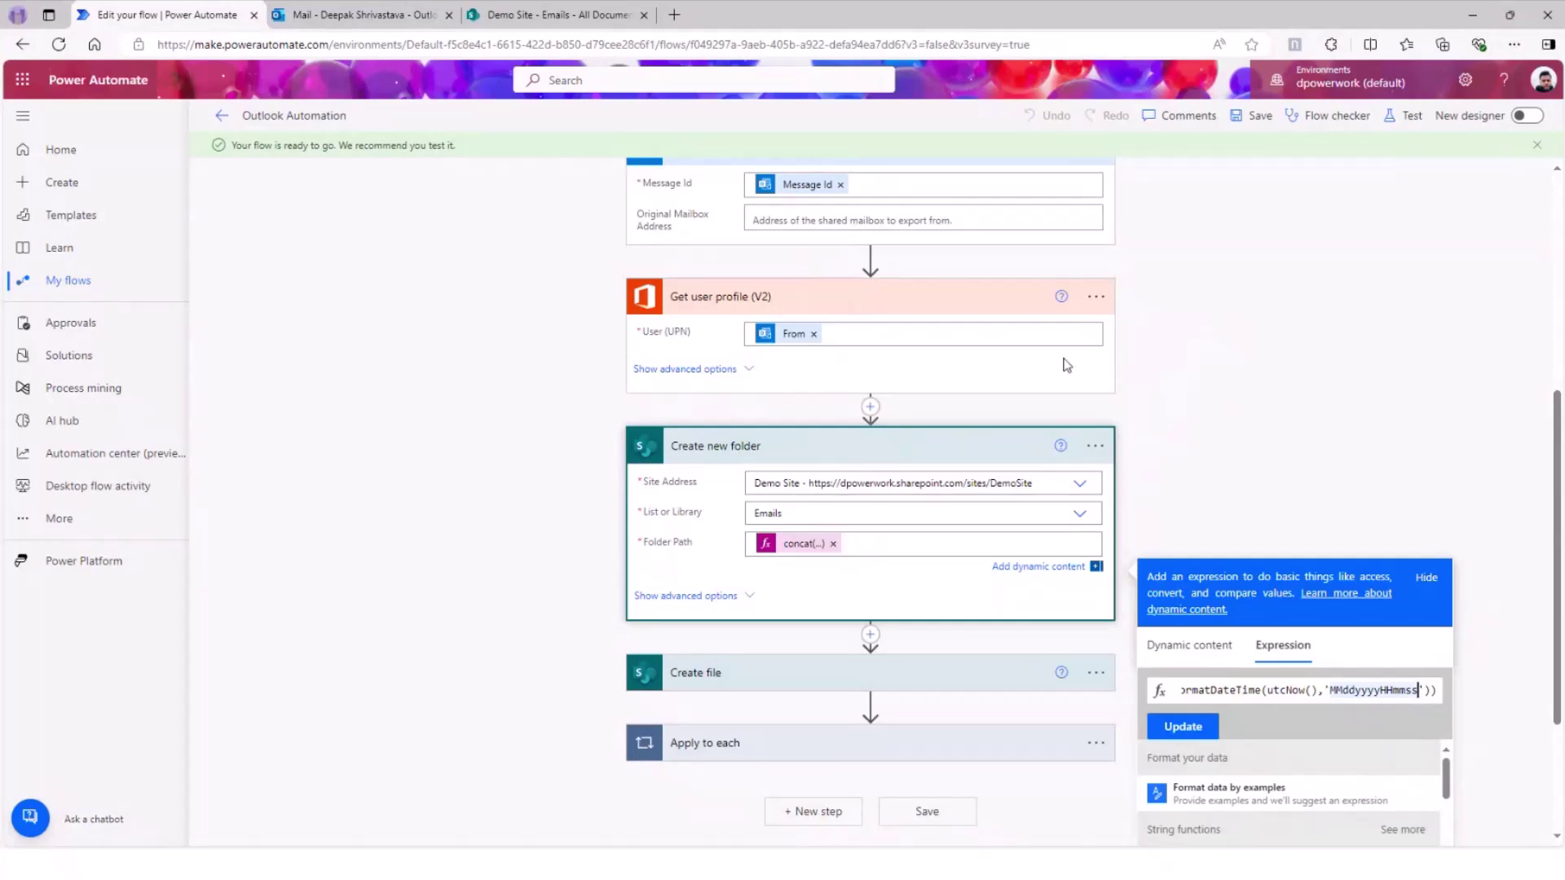
pyautogui.click(522, 16)
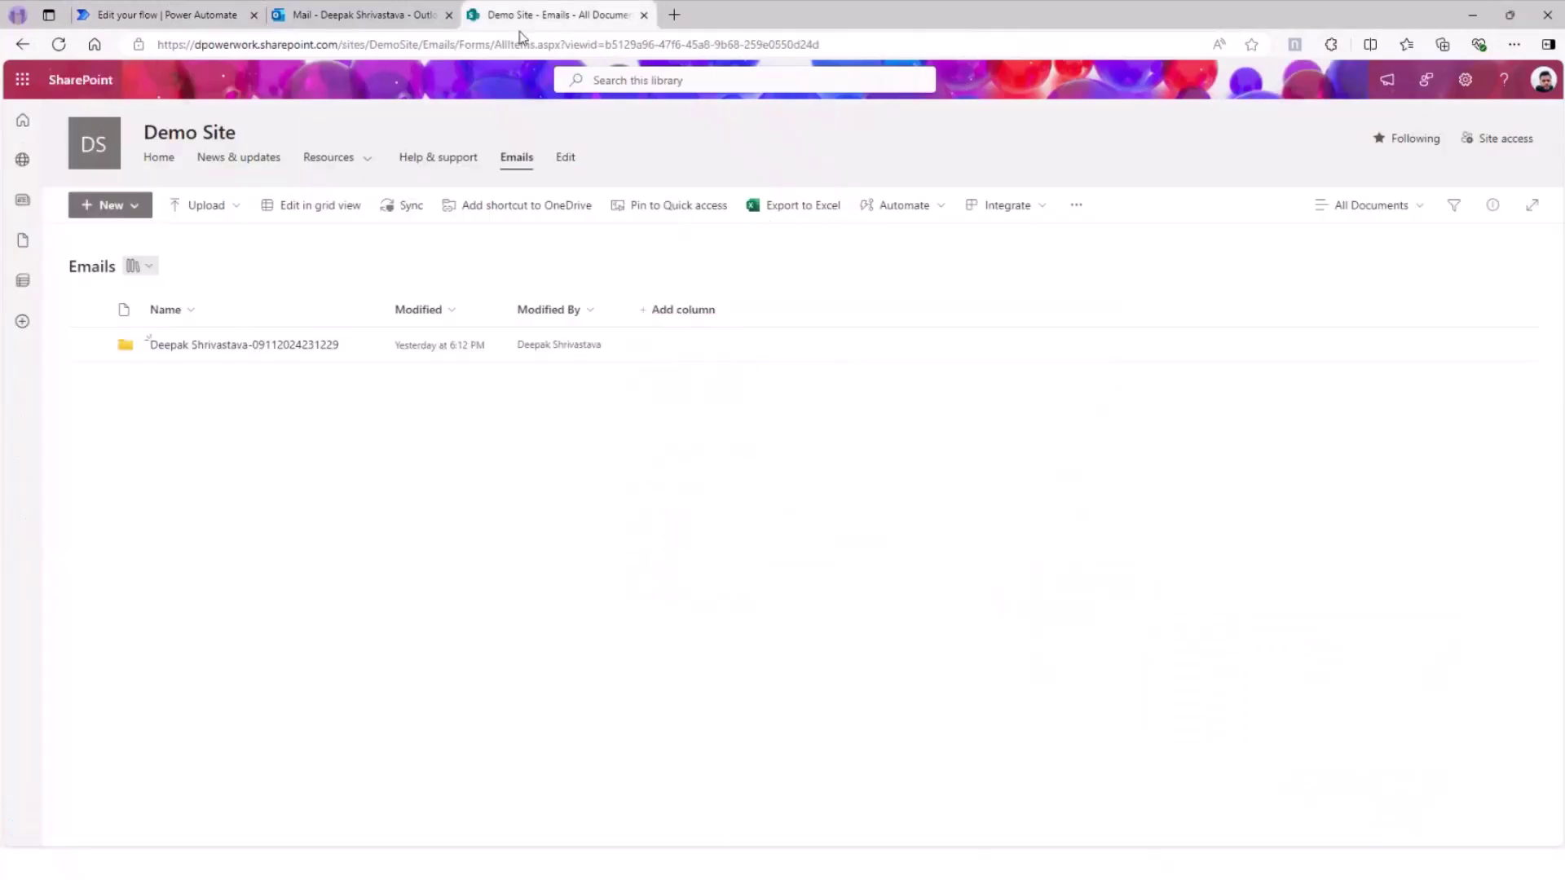
pyautogui.click(167, 15)
# - Close the expression editor and review Create file: Full Path folder, concat() File Name, email Body content
pyautogui.click(1187, 476)
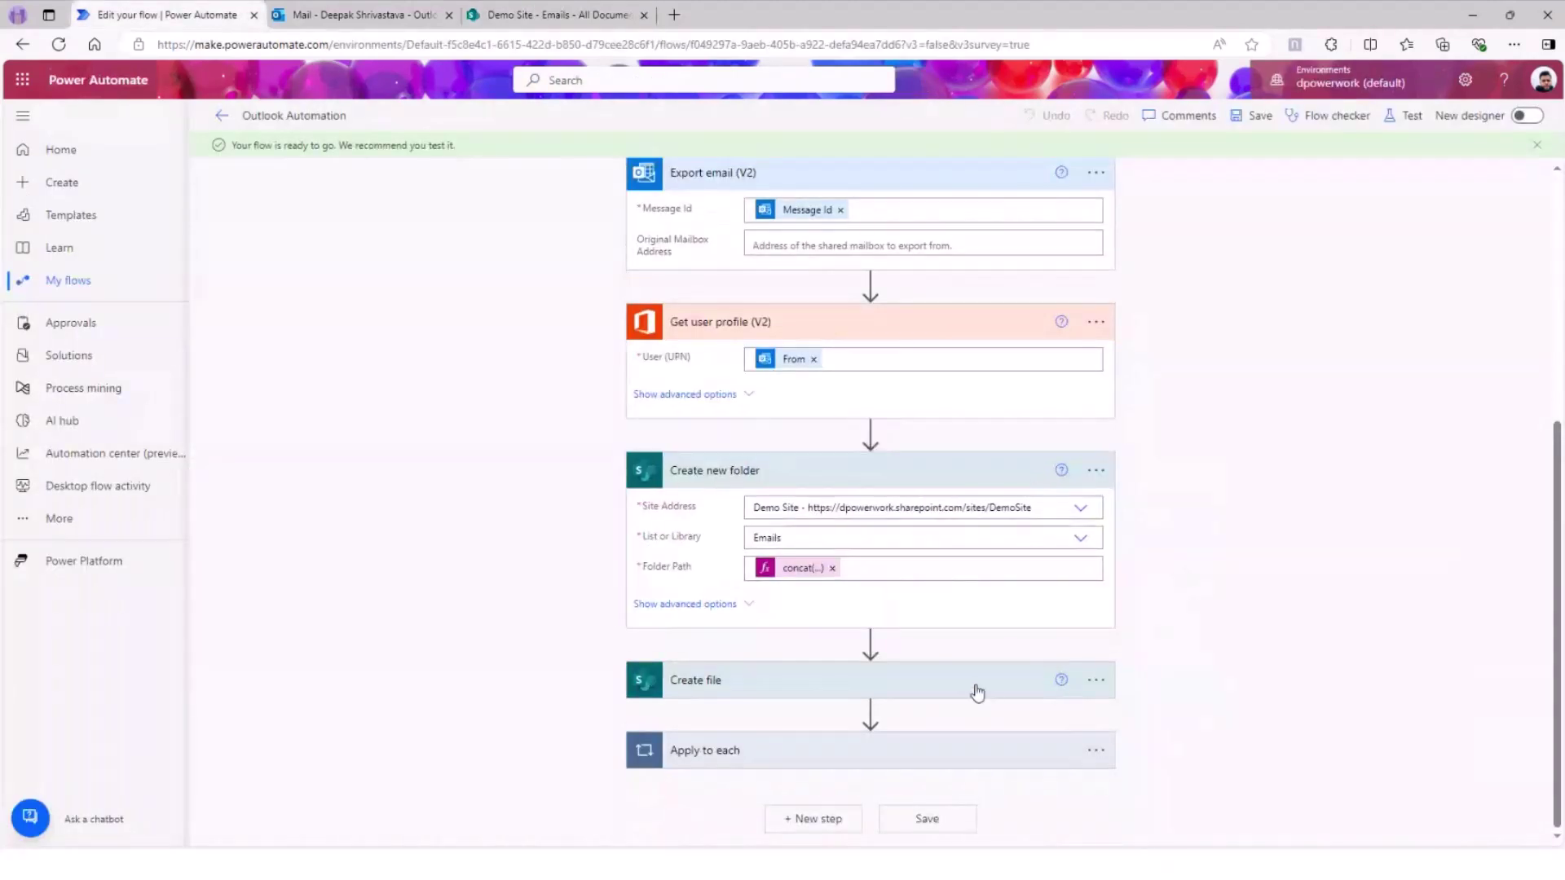
pyautogui.scroll(-2, 940, 661)
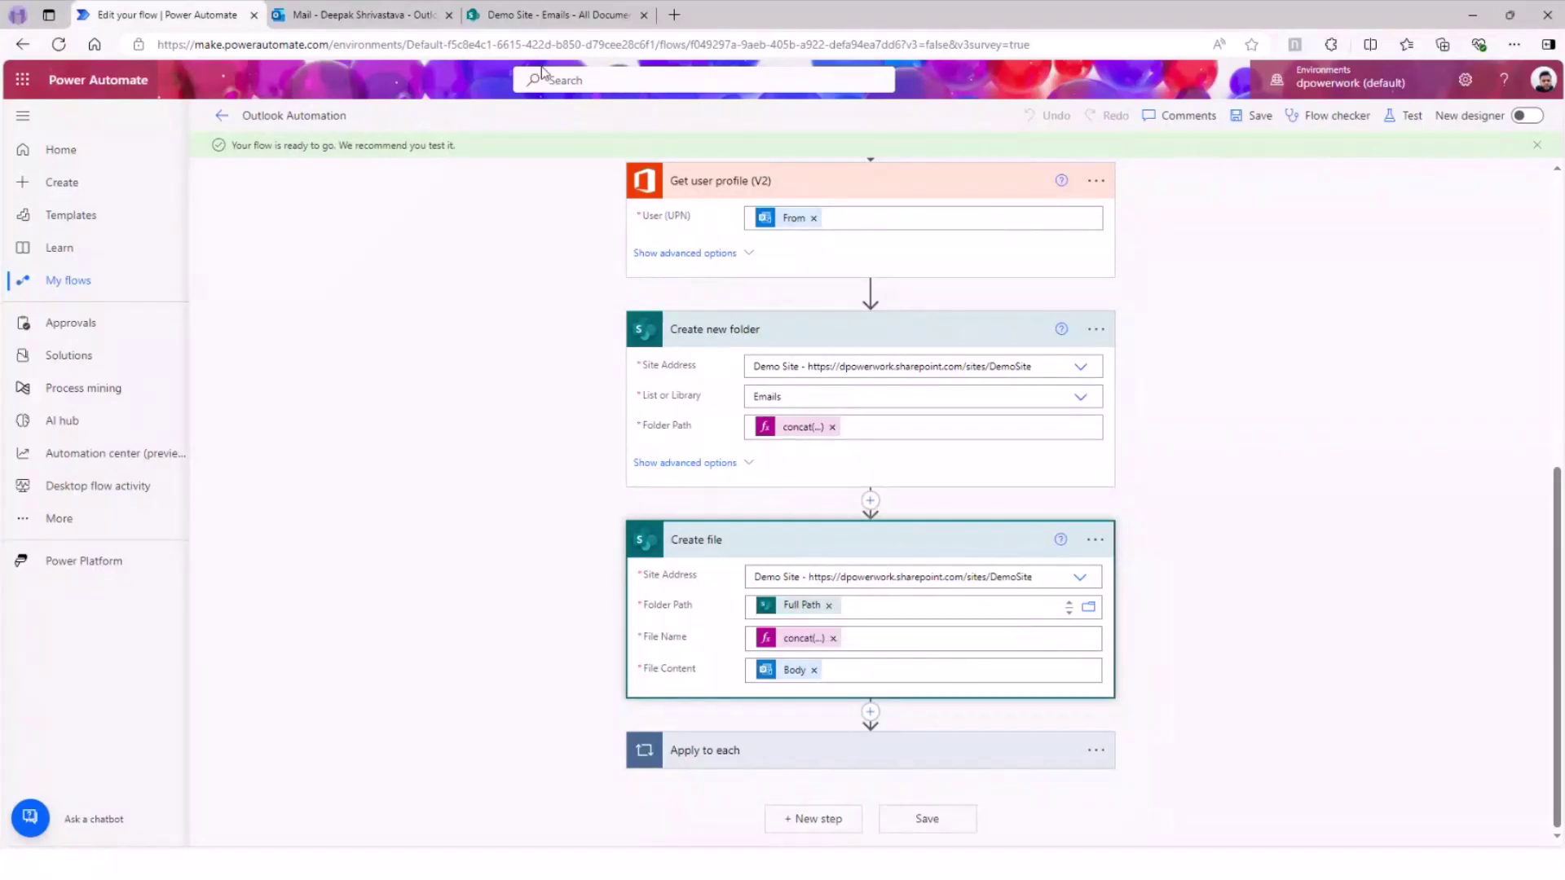
pyautogui.click(555, 21)
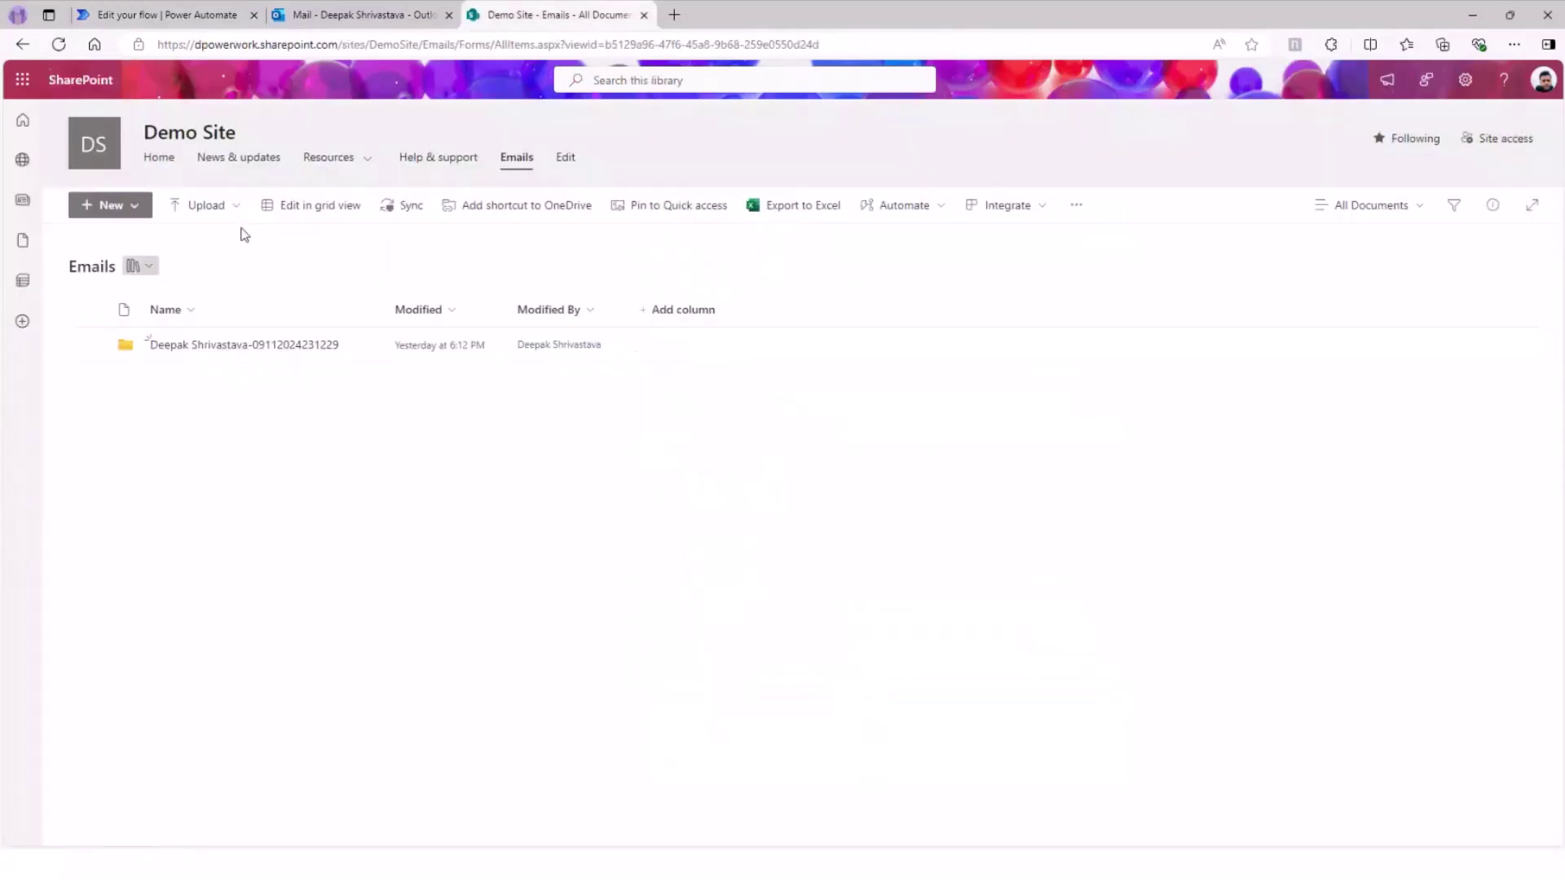
pyautogui.click(122, 15)
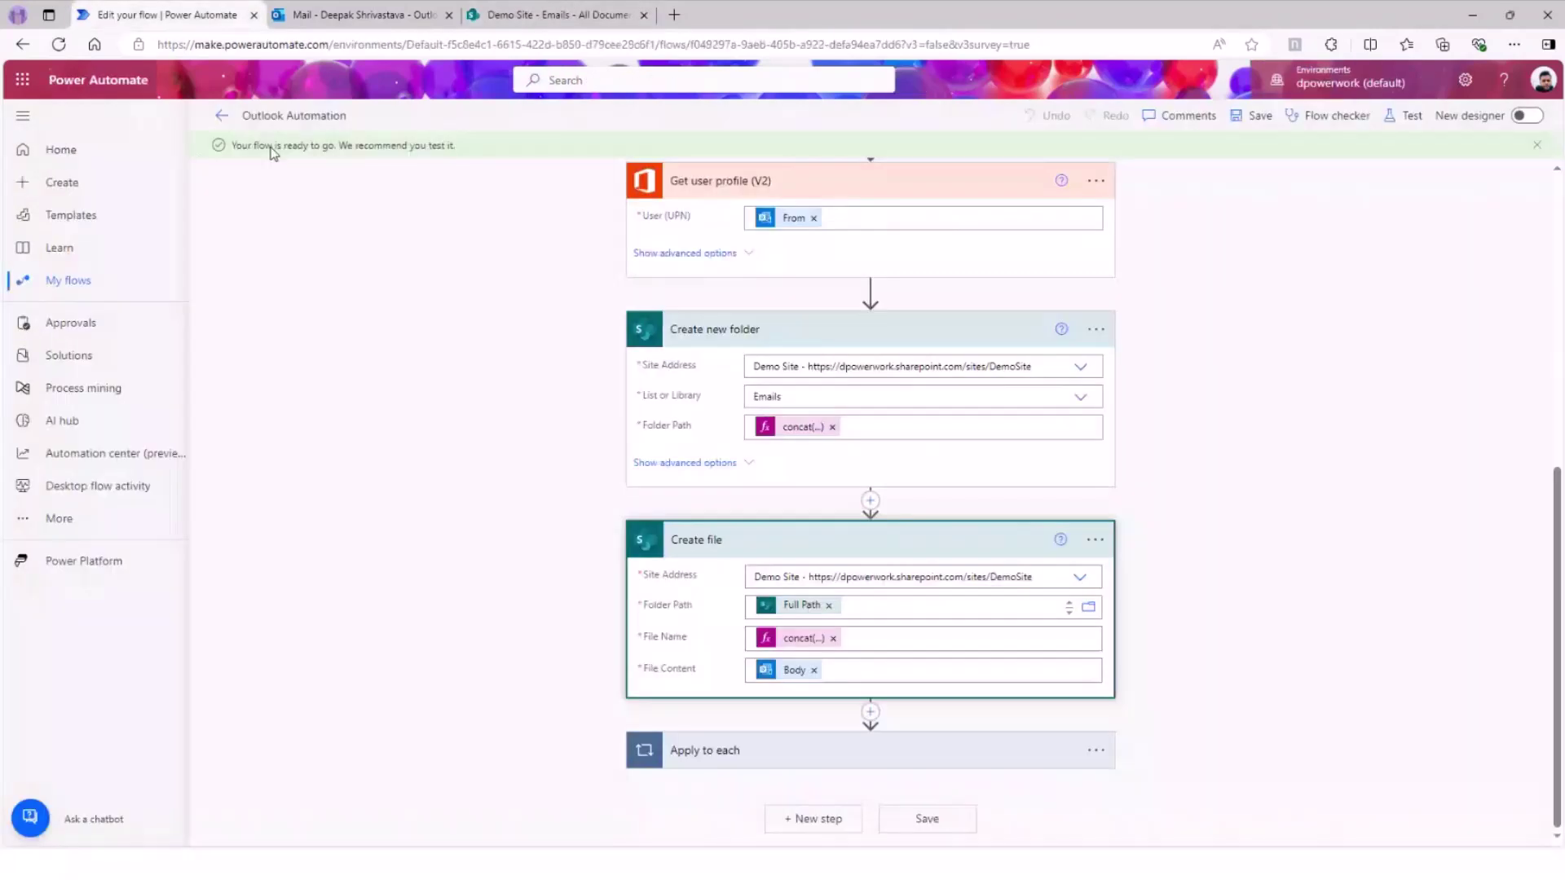
pyautogui.click(792, 639)
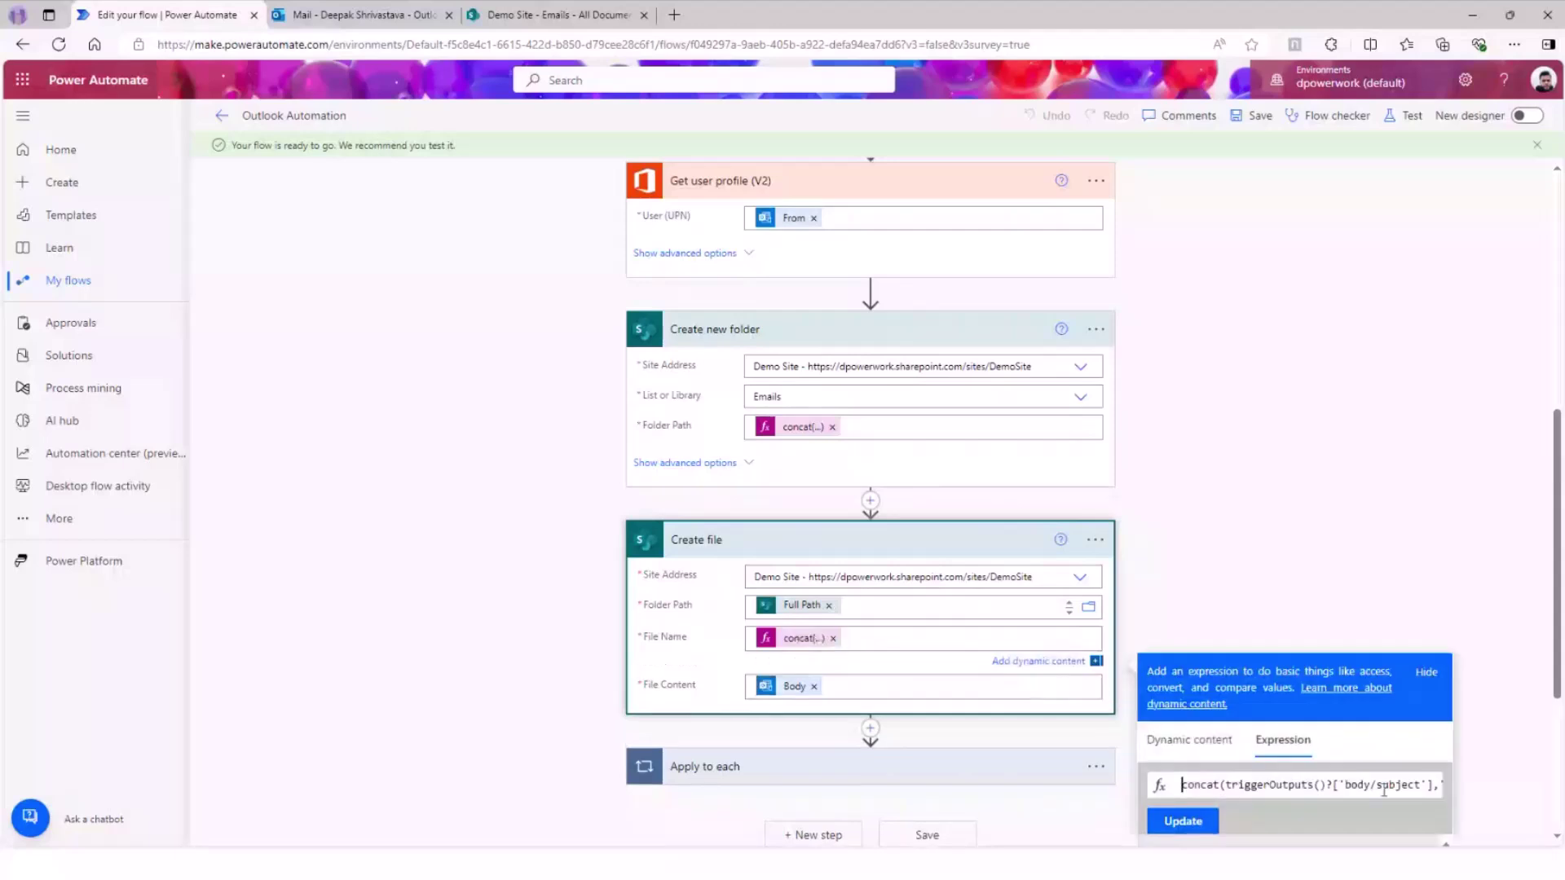
pyautogui.click(1373, 786)
pyautogui.click(1377, 786)
pyautogui.press('End')
pyautogui.press('Left')
pyautogui.press('Left')
pyautogui.press('Left')
pyautogui.press('Left')
pyautogui.press('Left')
pyautogui.press('Left')
pyautogui.press('Left')
pyautogui.press('Left')
pyautogui.press('Left')
pyautogui.press('Left')
pyautogui.press('Left')
pyautogui.press('Left')
pyautogui.press('Left')
pyautogui.press('Left')
pyautogui.press('Left')
pyautogui.press('Left')
pyautogui.press('Left')
pyautogui.press('Left')
pyautogui.press('Left')
pyautogui.press('Left')
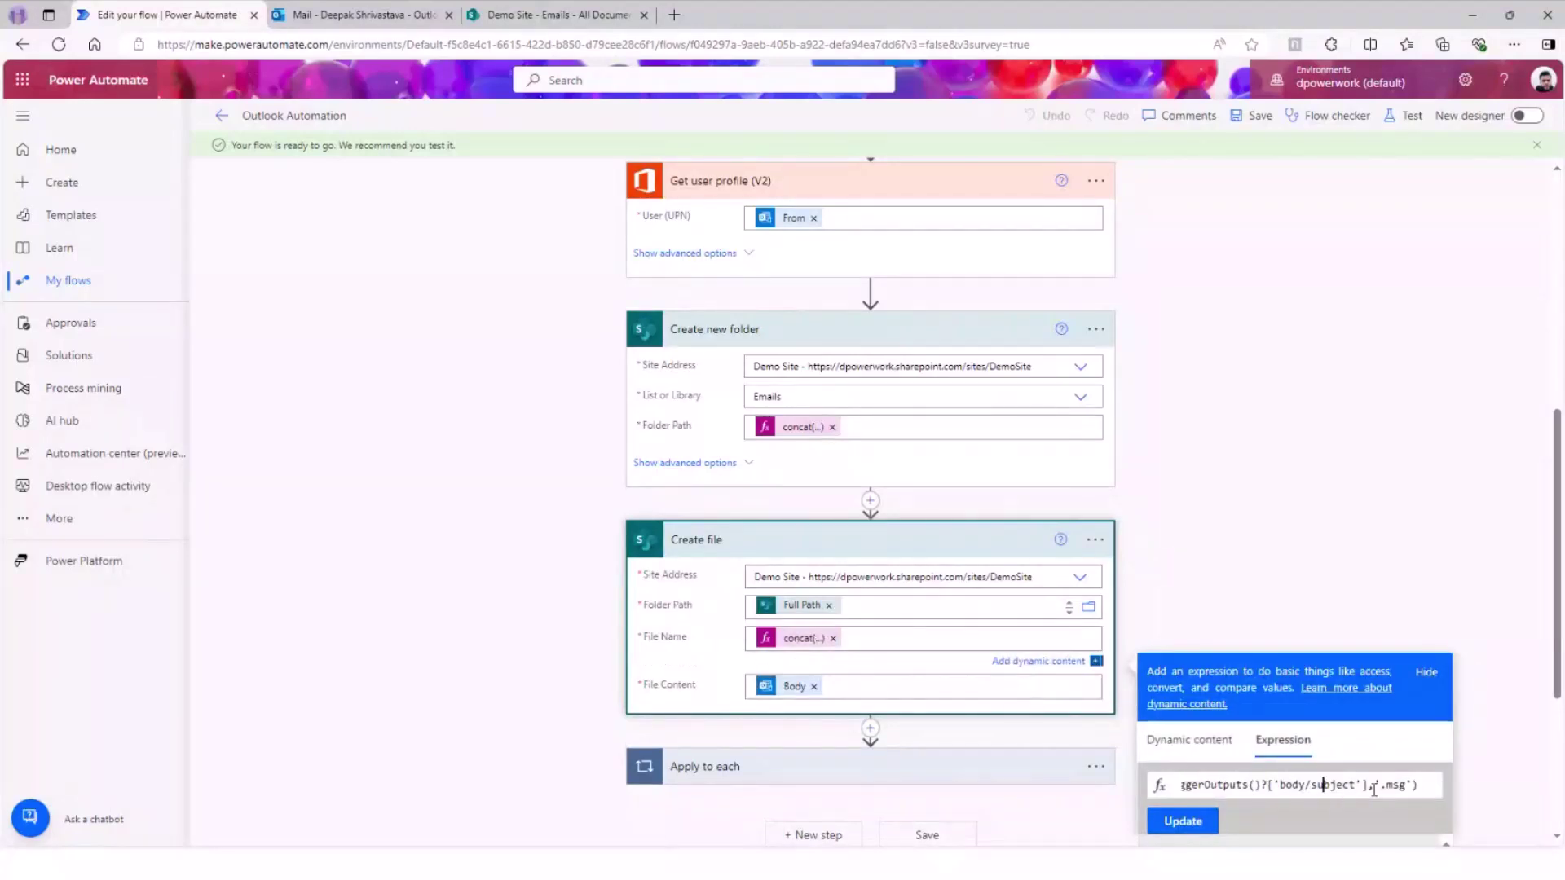
pyautogui.press('Left')
pyautogui.press('Left')
pyautogui.press('Left')
pyautogui.press('Left')
pyautogui.press('Left')
pyautogui.press('Left')
pyautogui.press('Left')
pyautogui.press('Left')
pyautogui.press('Left')
pyautogui.press('Left')
pyautogui.press('Left')
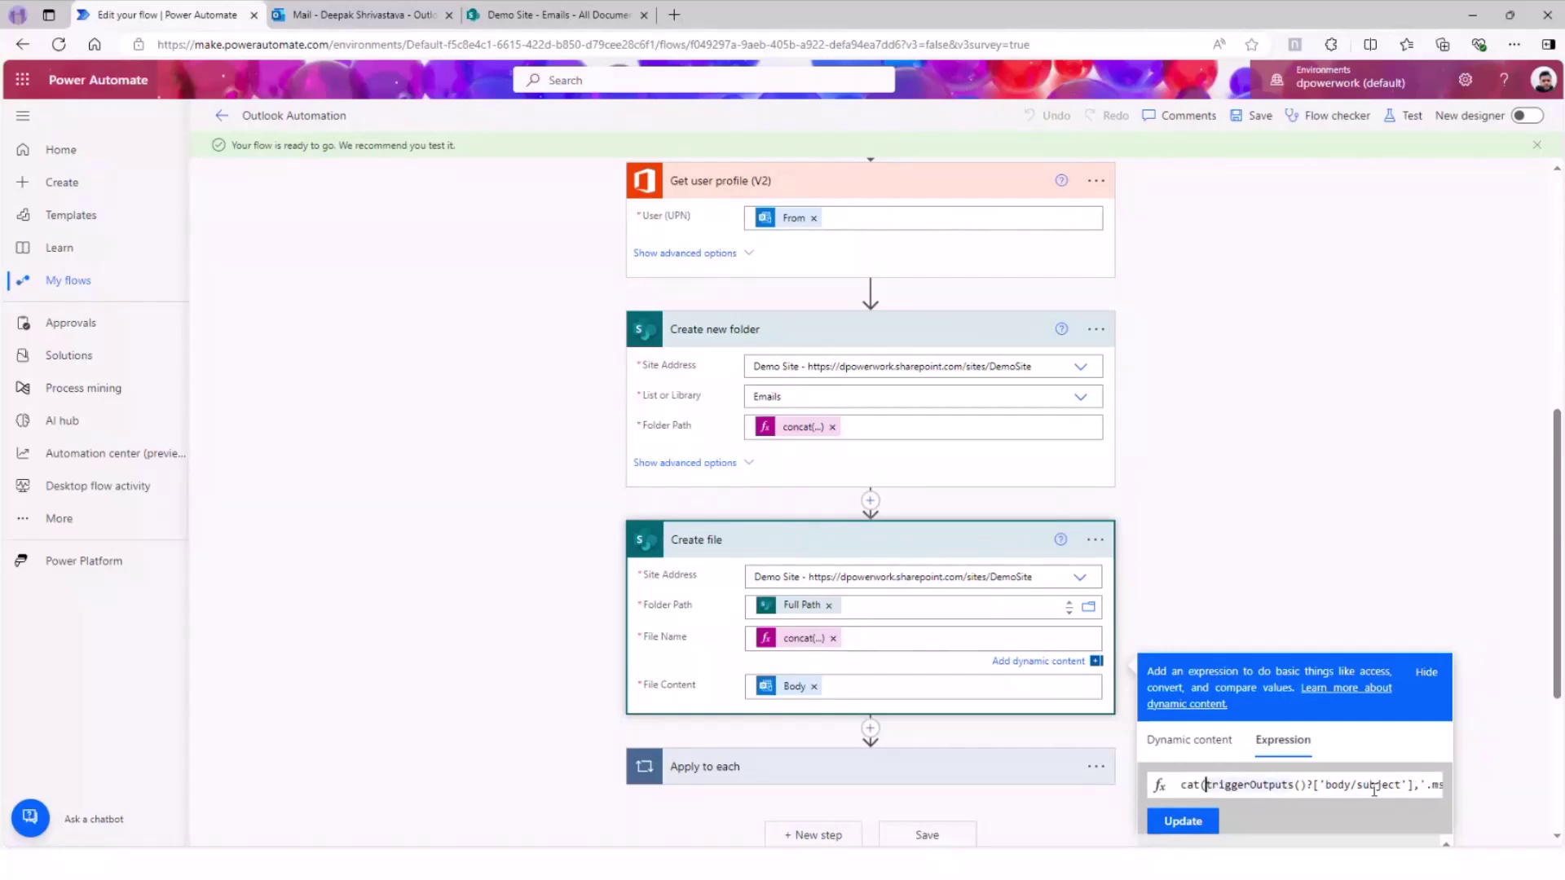
pyautogui.press('Right')
pyautogui.press('Right')
pyautogui.press('Right')
pyautogui.press('Right')
pyautogui.press('Right')
pyautogui.press('Right')
pyautogui.press('Right')
pyautogui.press('Right')
pyautogui.press('Right')
pyautogui.press('Right')
pyautogui.press('Right')
pyautogui.press('Right')
pyautogui.press('Right')
pyautogui.press('Right')
pyautogui.press('Right')
pyautogui.press('Right')
pyautogui.press('Right')
pyautogui.press('Right')
pyautogui.press('Right')
pyautogui.press('Right')
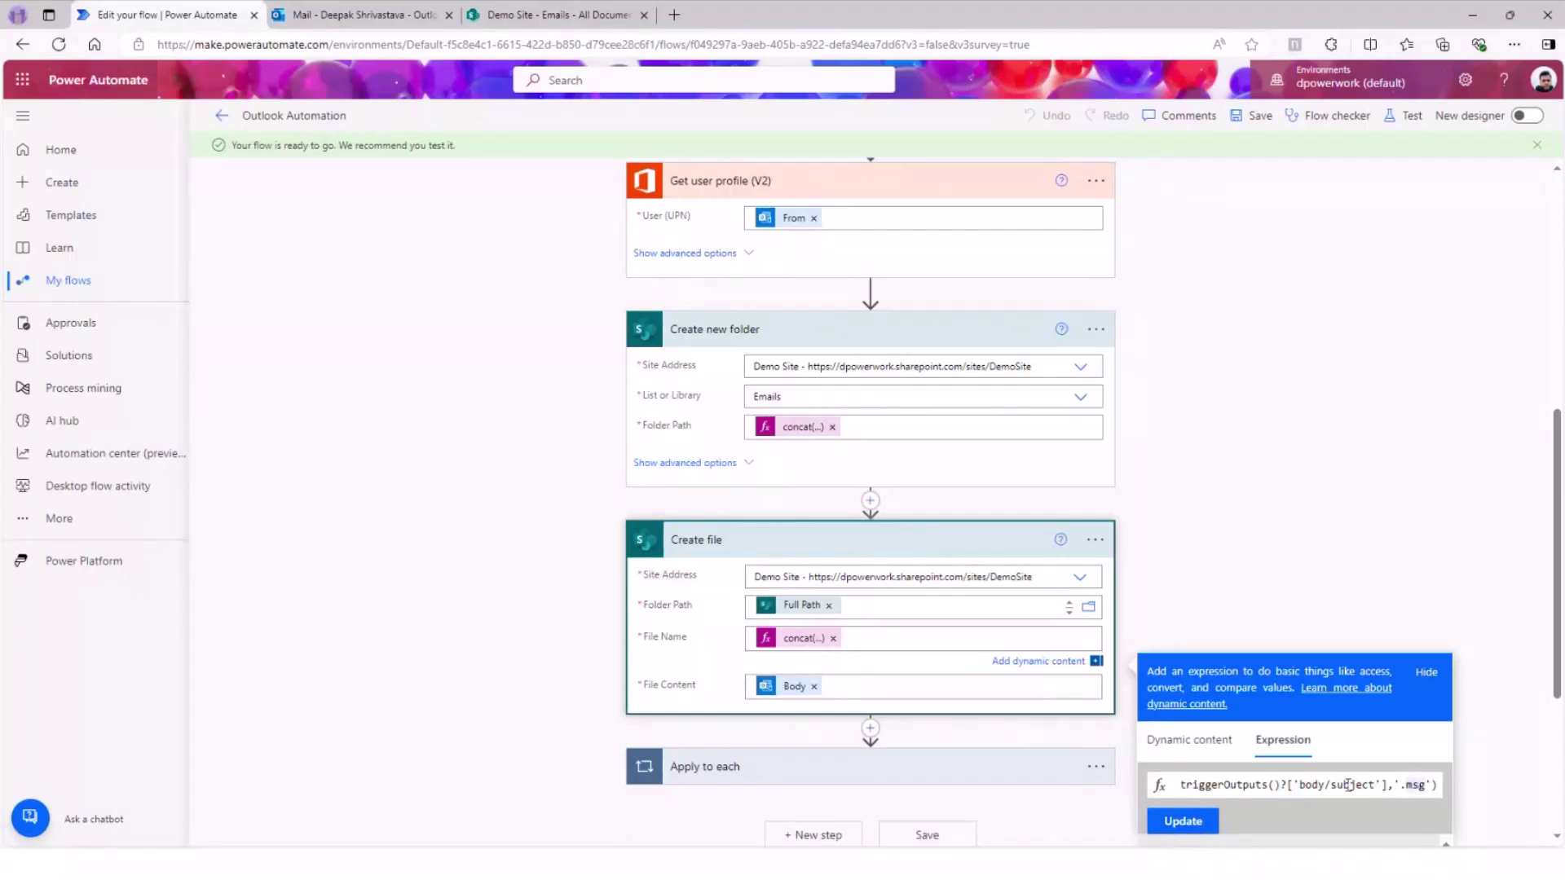
pyautogui.click(1350, 786)
pyautogui.click(773, 691)
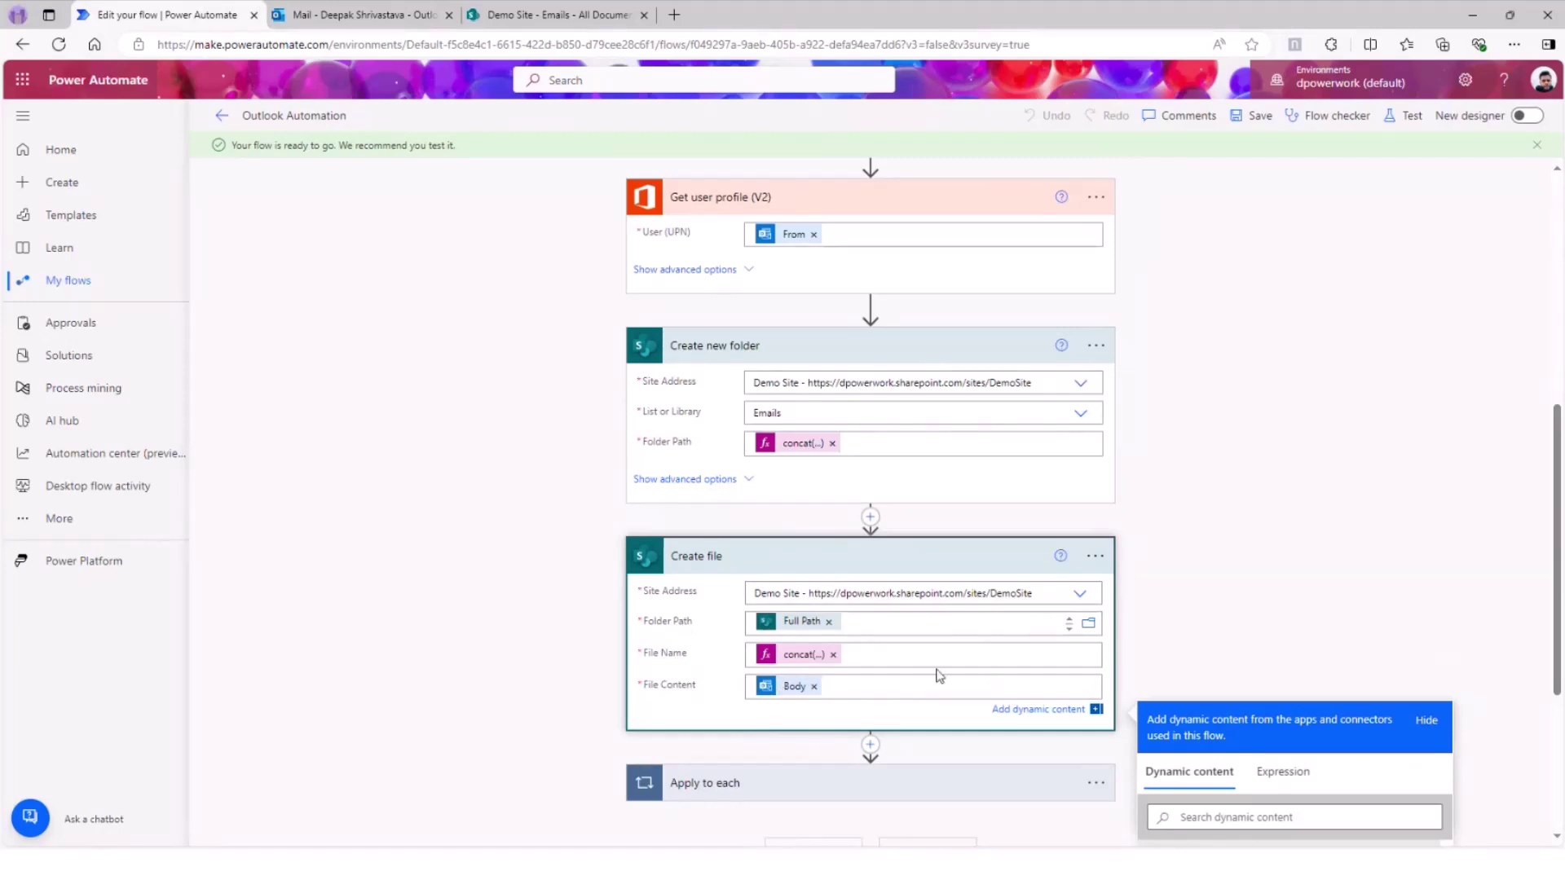
# - Expand Apply to each over Attachments and its Create file 2 saving each attachment's name and contentBytes
pyautogui.click(829, 786)
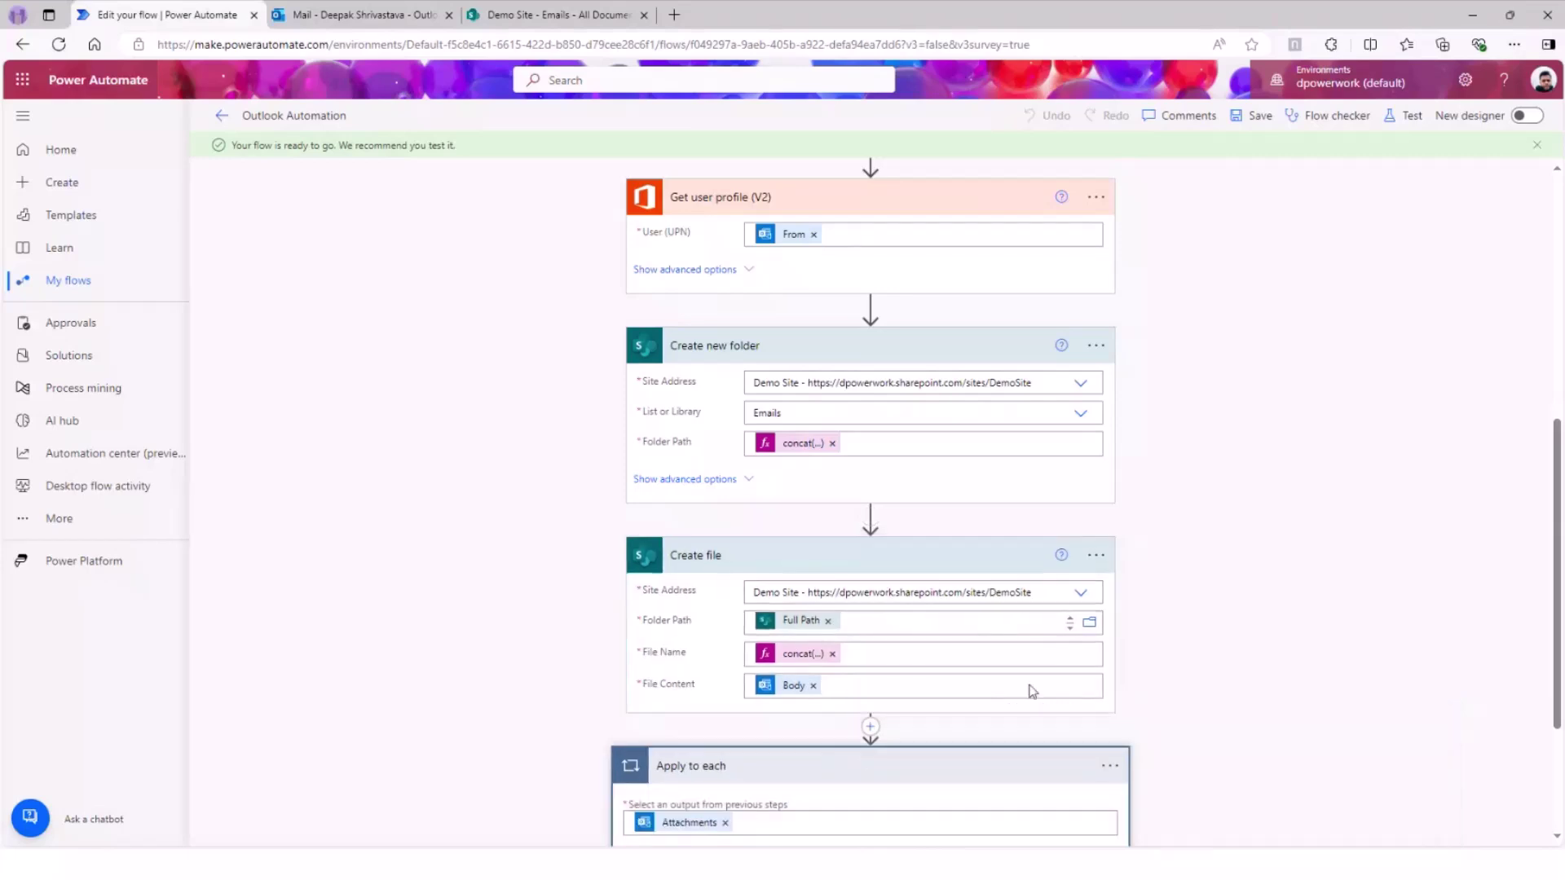
pyautogui.scroll(-3, 1455, 603)
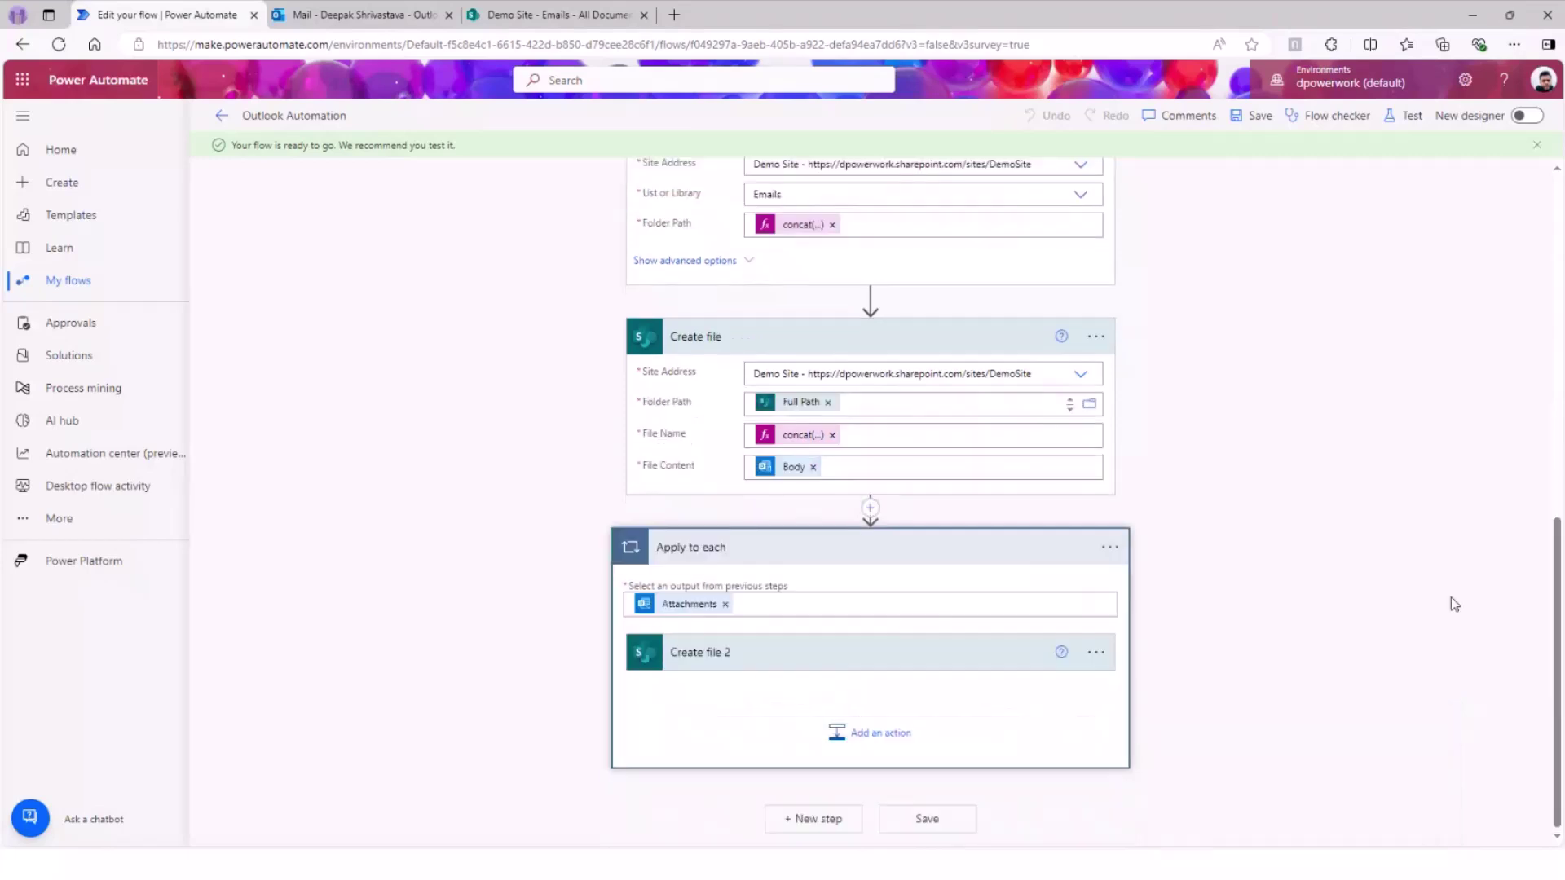
pyautogui.click(1046, 657)
pyautogui.scroll(-1, 1376, 664)
pyautogui.scroll(-1, 1375, 664)
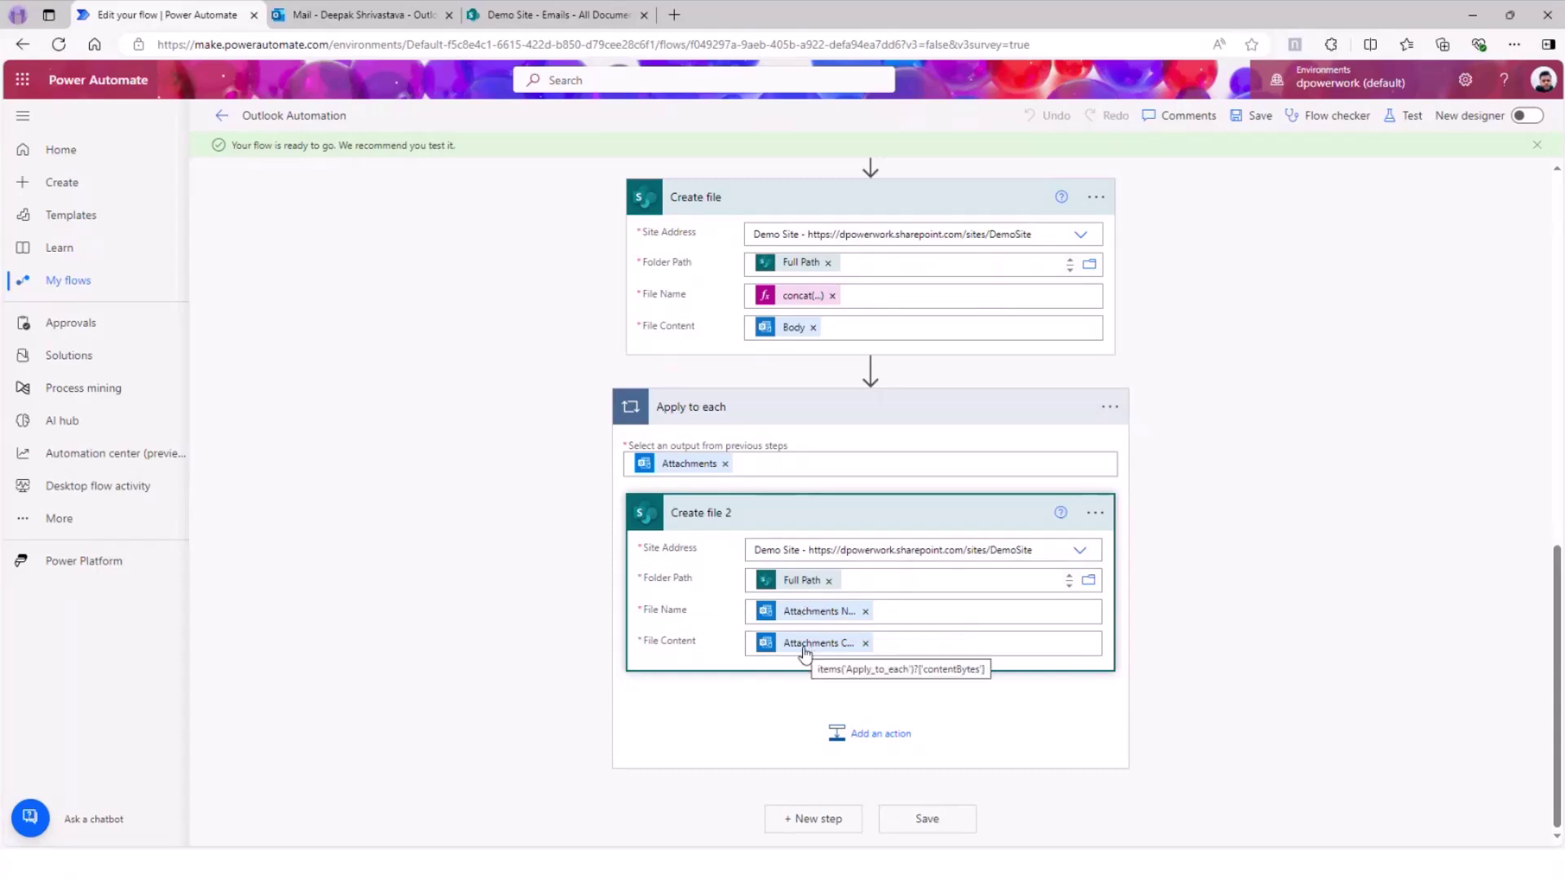
# - Start a manual test of the Outlook Automation flow
pyautogui.scroll(10, 978, 727)
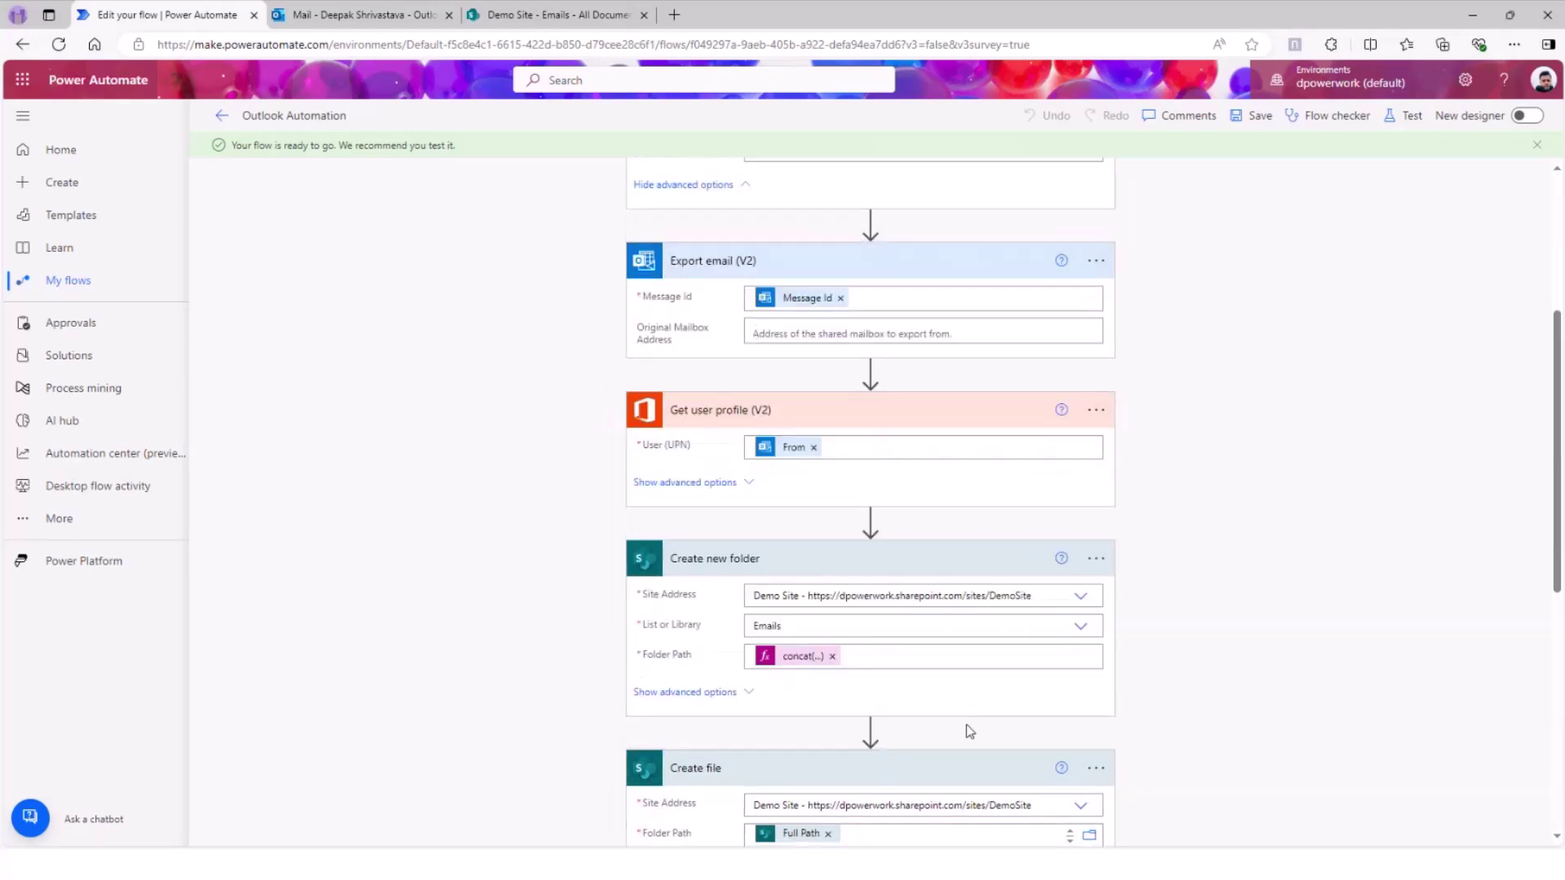
pyautogui.click(1409, 118)
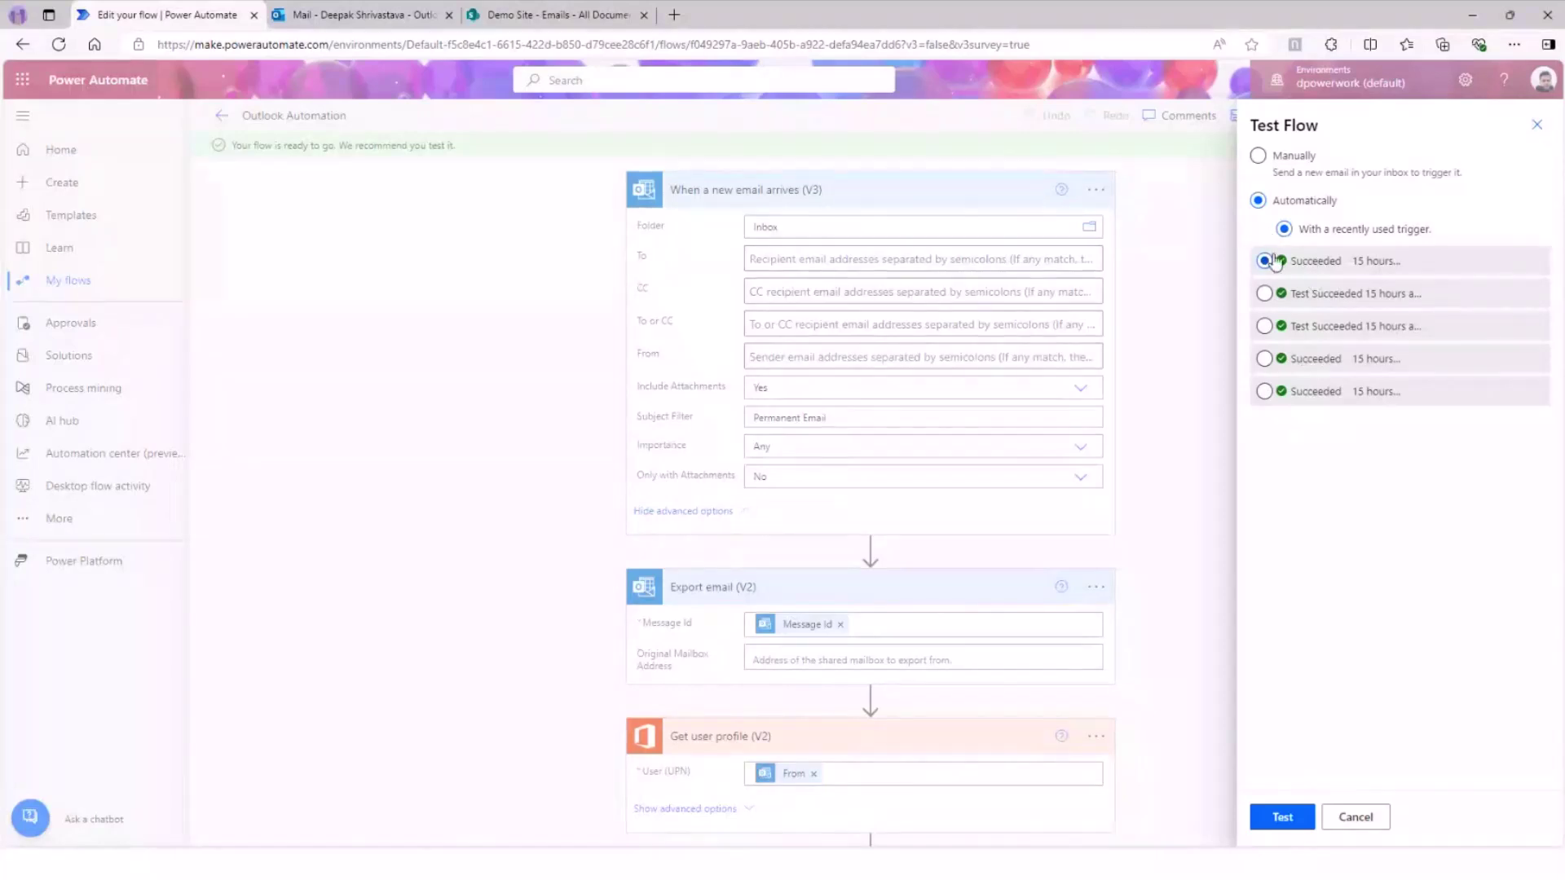
pyautogui.click(1258, 155)
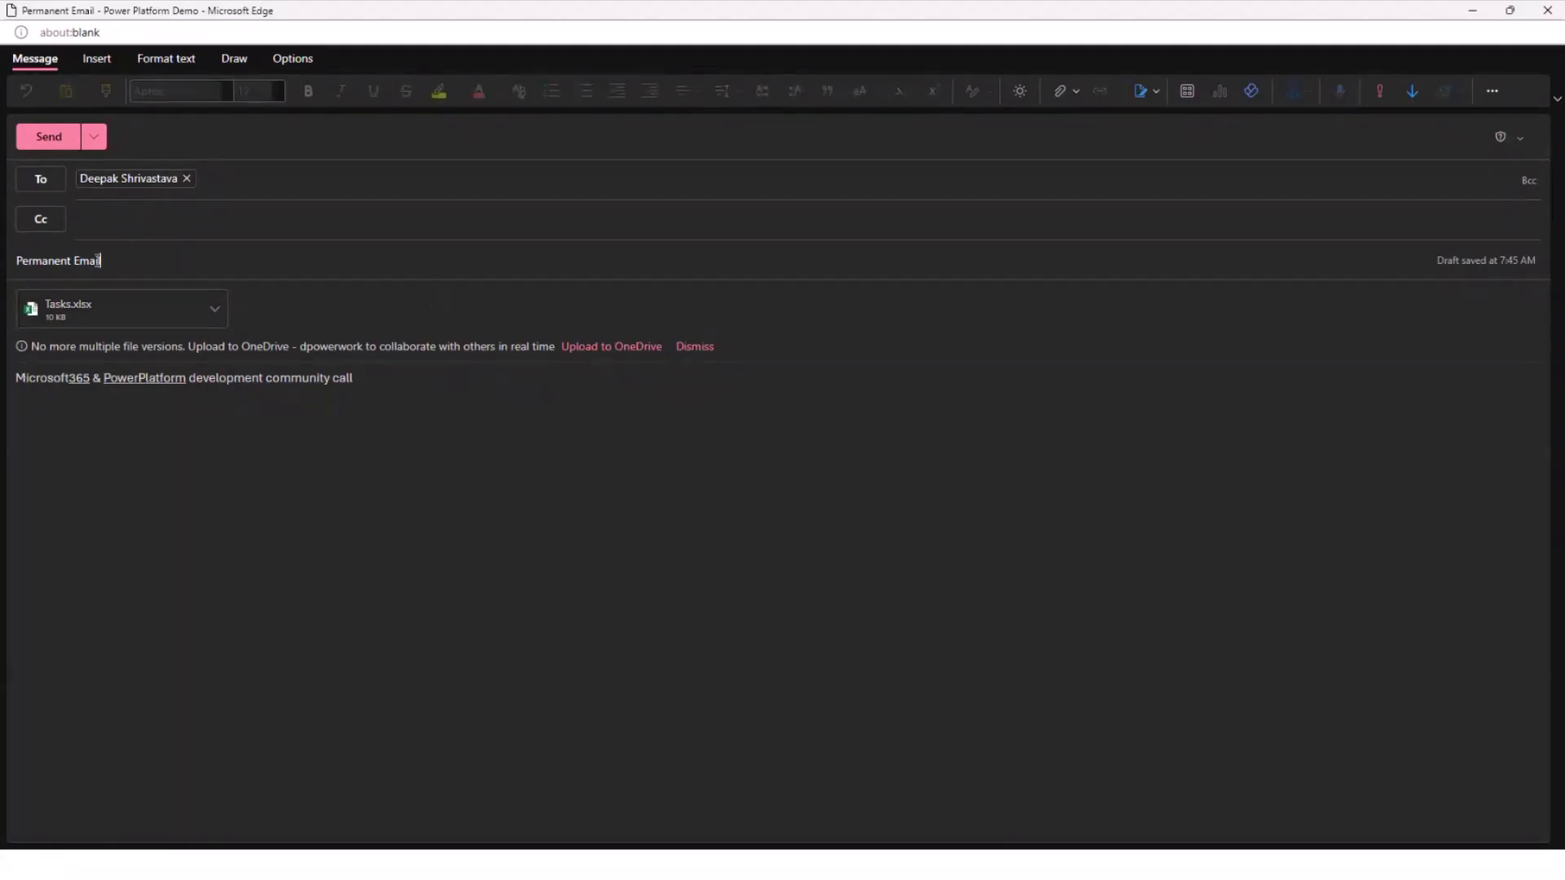
# - Send the 'Permanent Email' draft with Tasks.xlsx attached from Outlook
pyautogui.moveTo(101, 261); pyautogui.dragTo(8, 256)
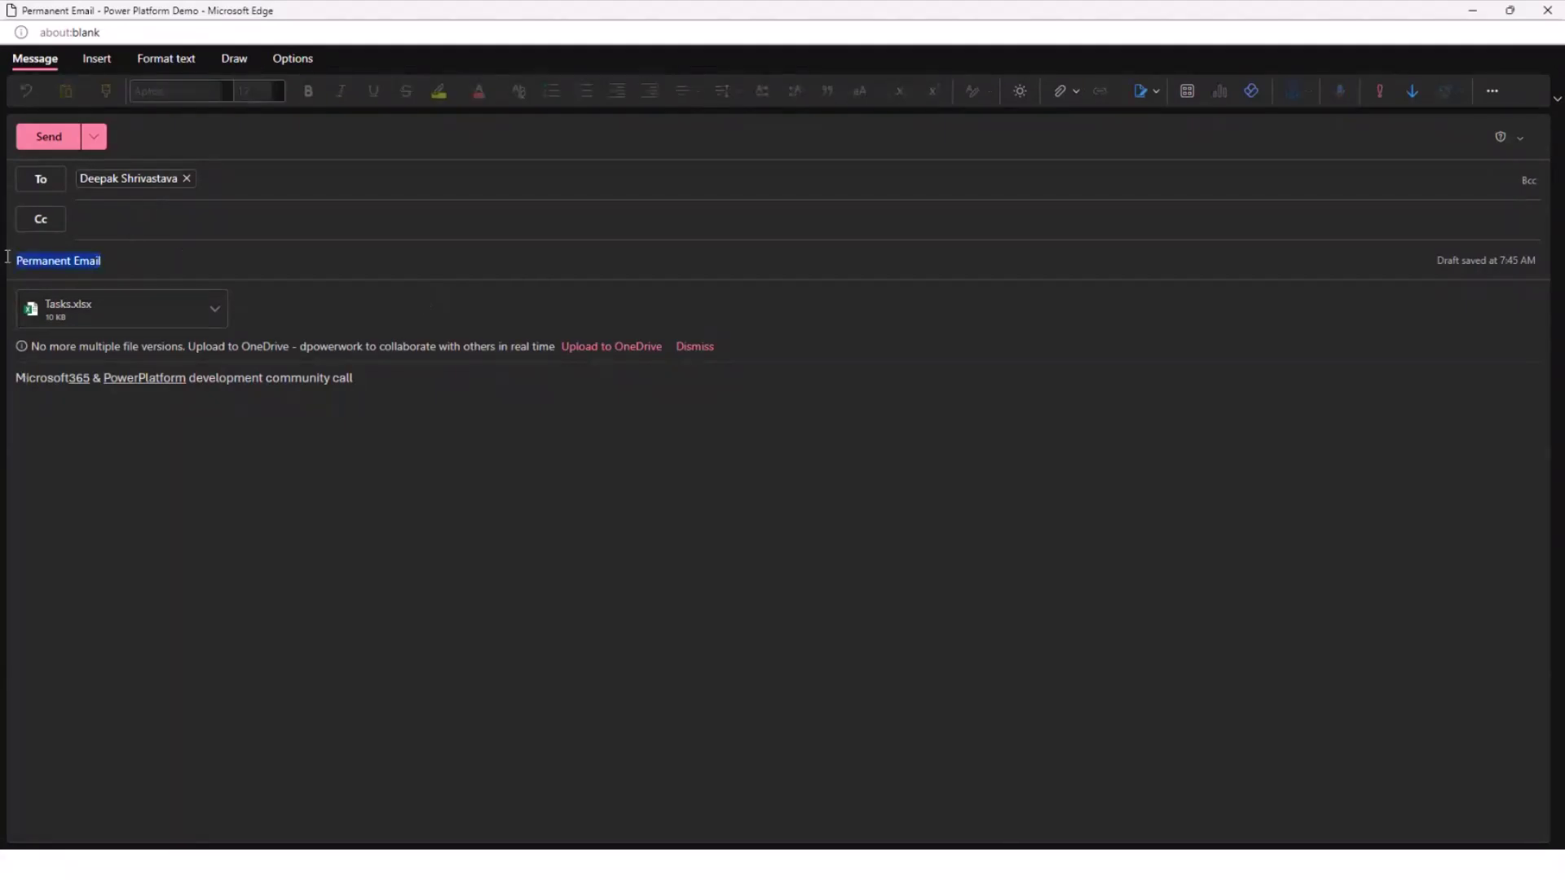
pyautogui.click(54, 137)
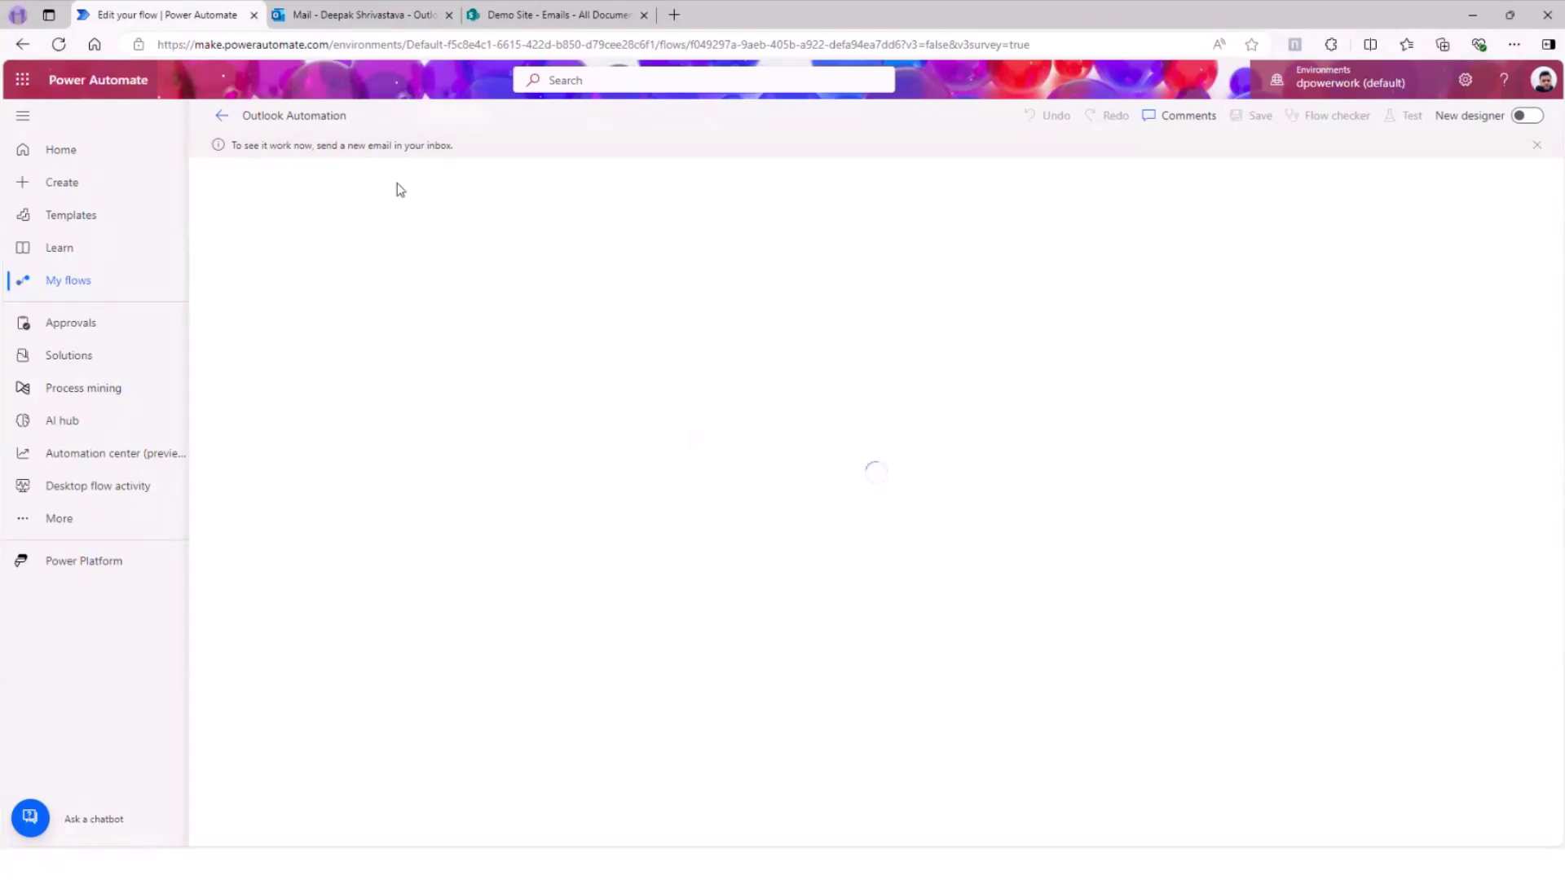
# - Watch the inbox for the arriving Permanent Email and follow the test run up to Create file
pyautogui.click(394, 11)
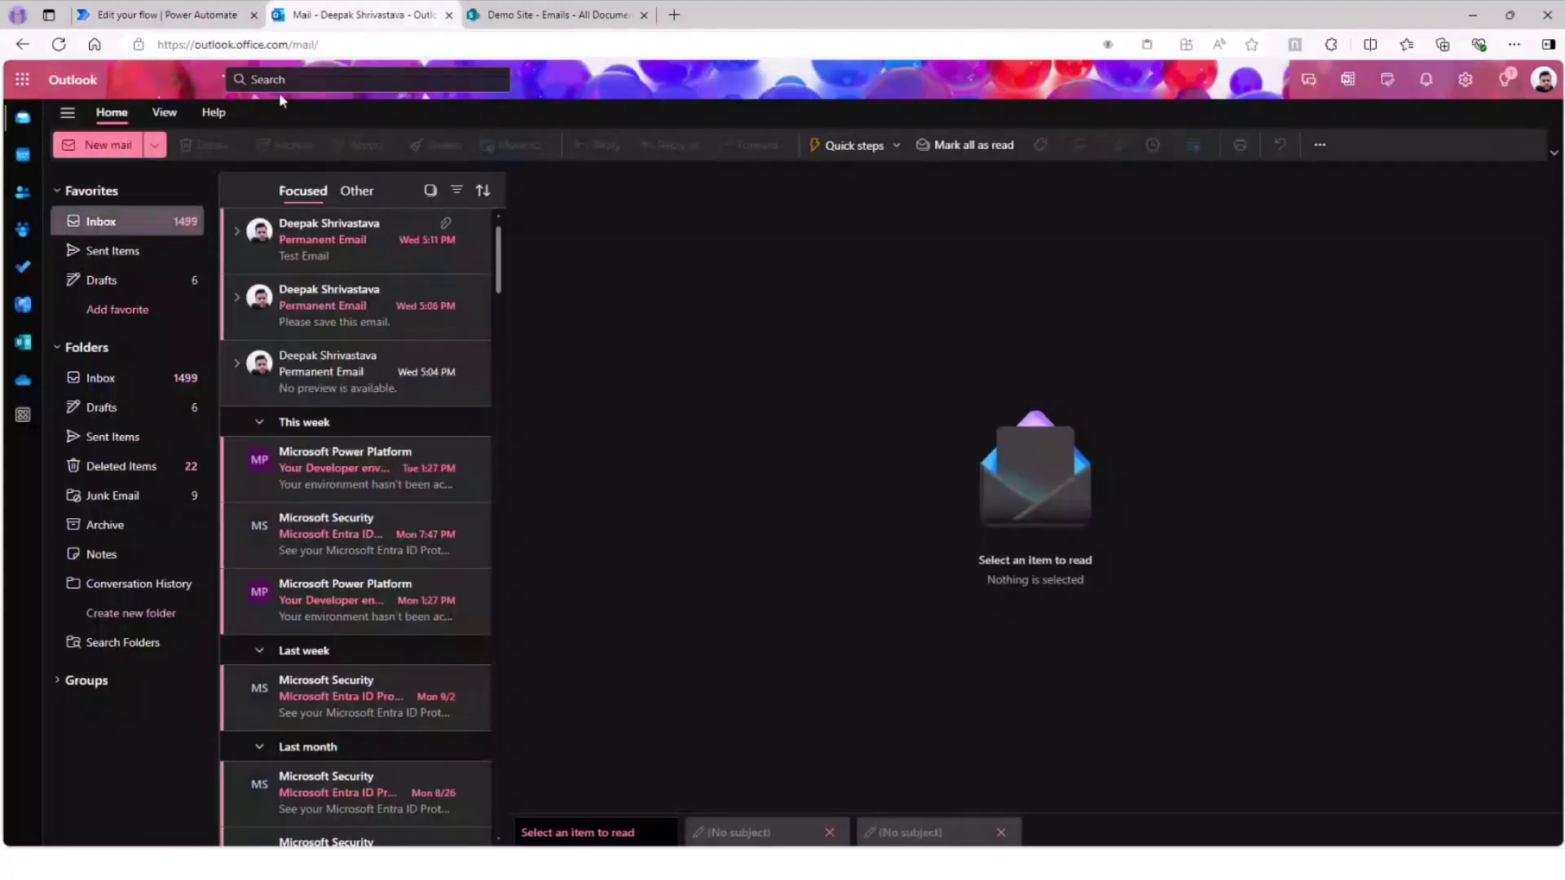
pyautogui.hotkey('ctrl', 'shift', 'Tab')
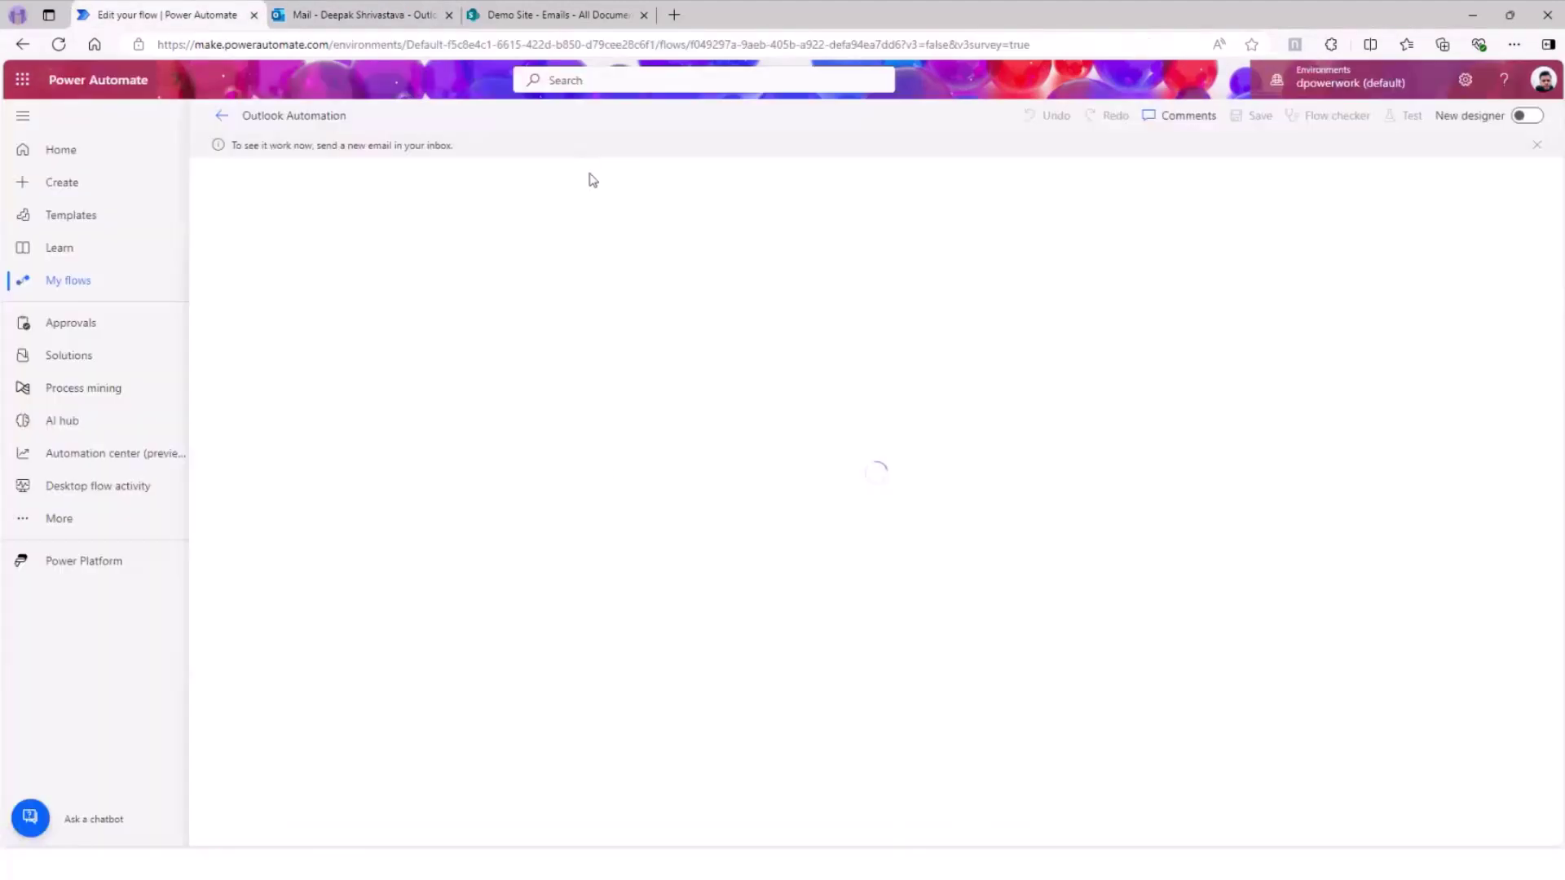
pyautogui.click(364, 16)
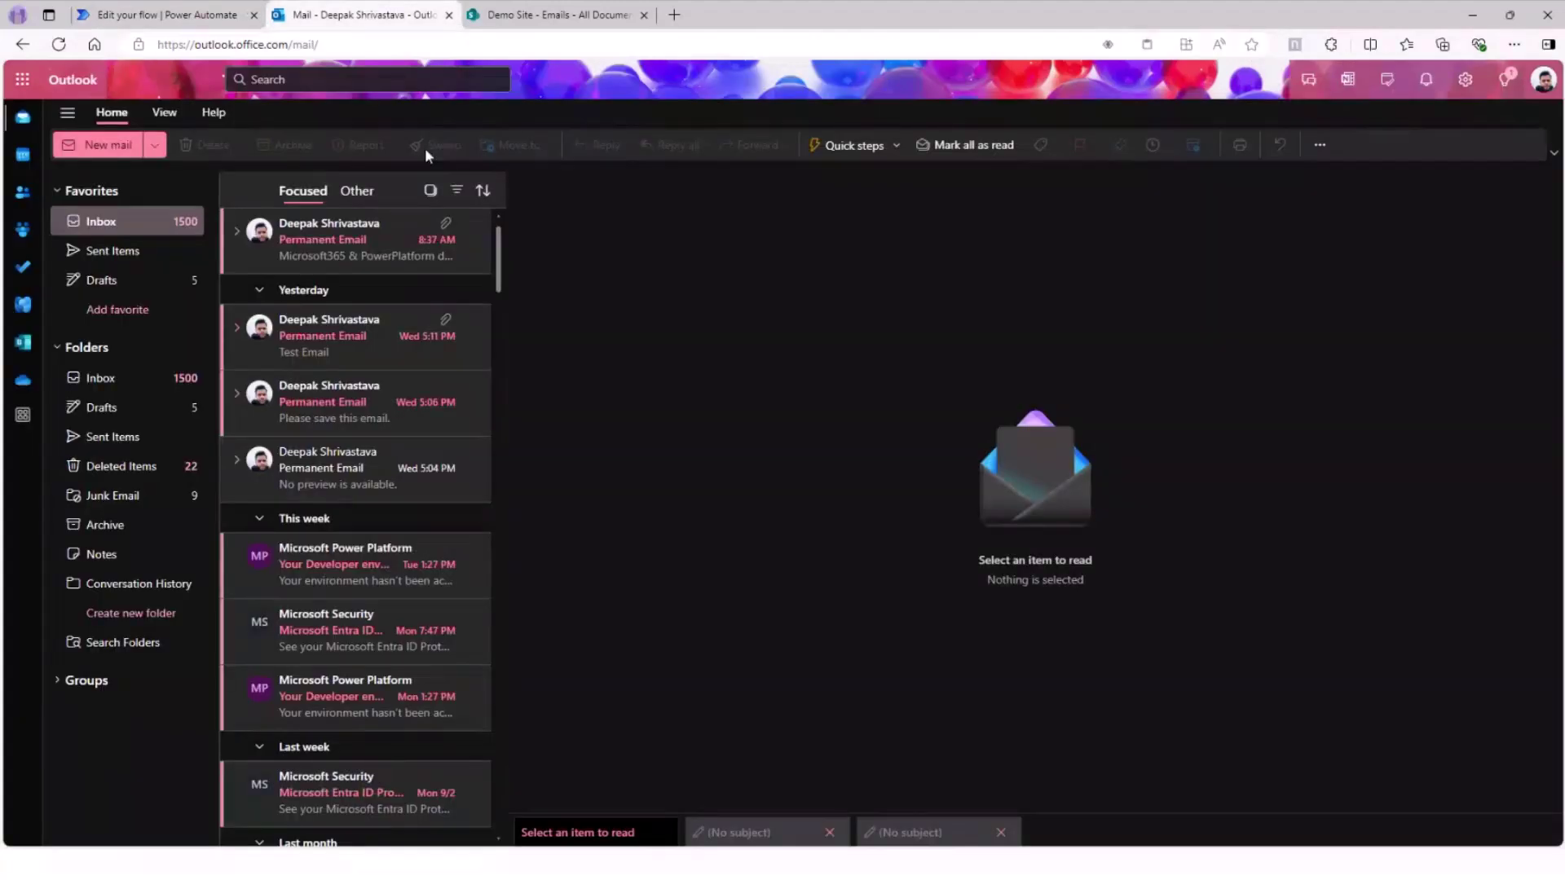
pyautogui.hotkey('ctrl', 'shift', 'Tab')
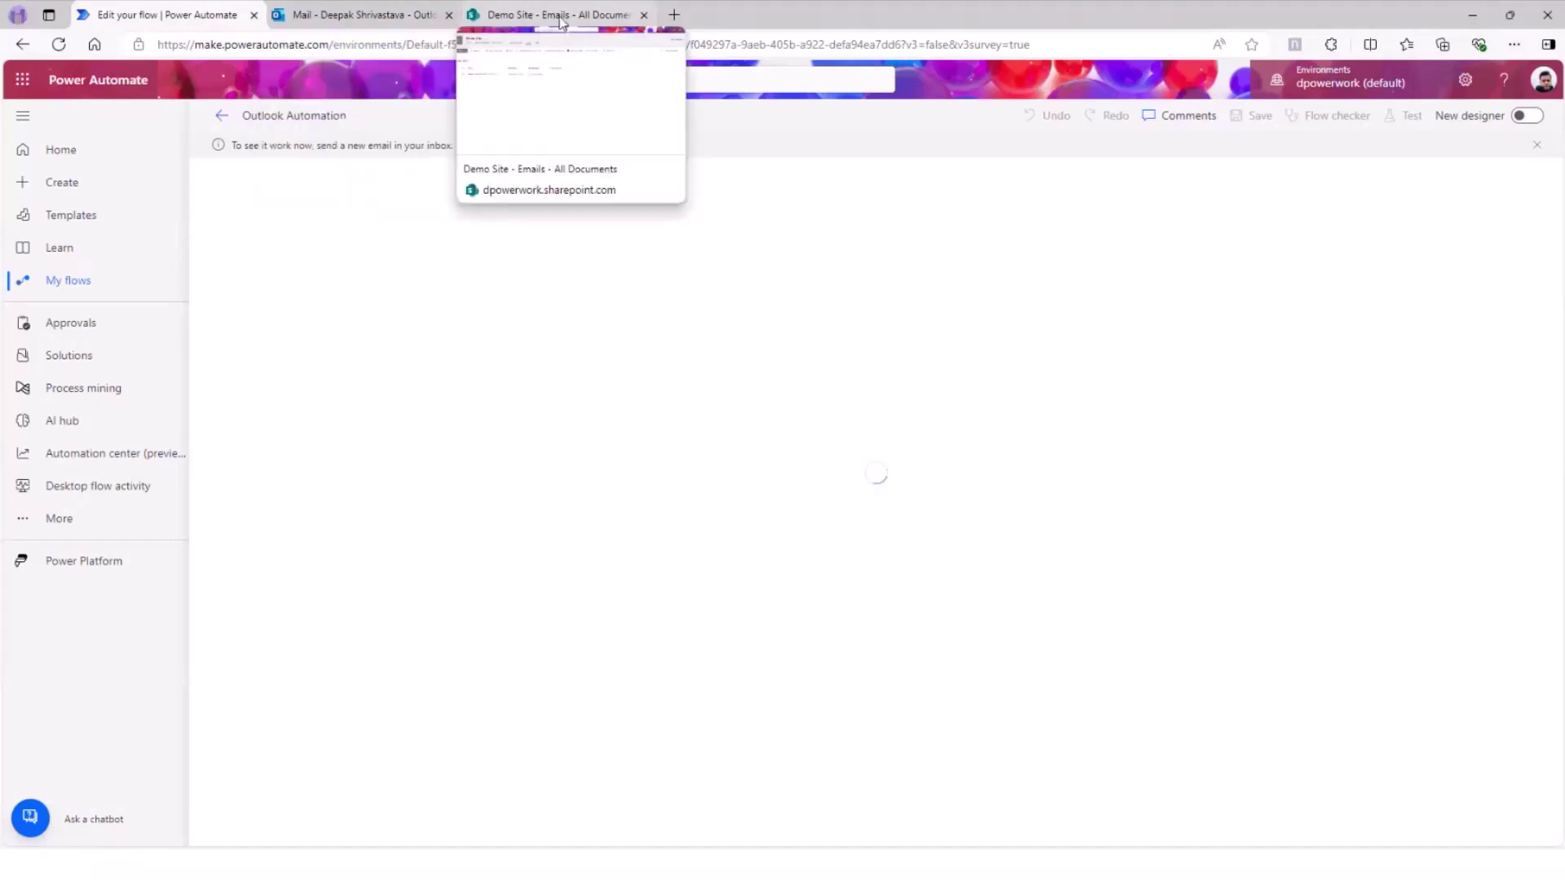
pyautogui.click(363, 15)
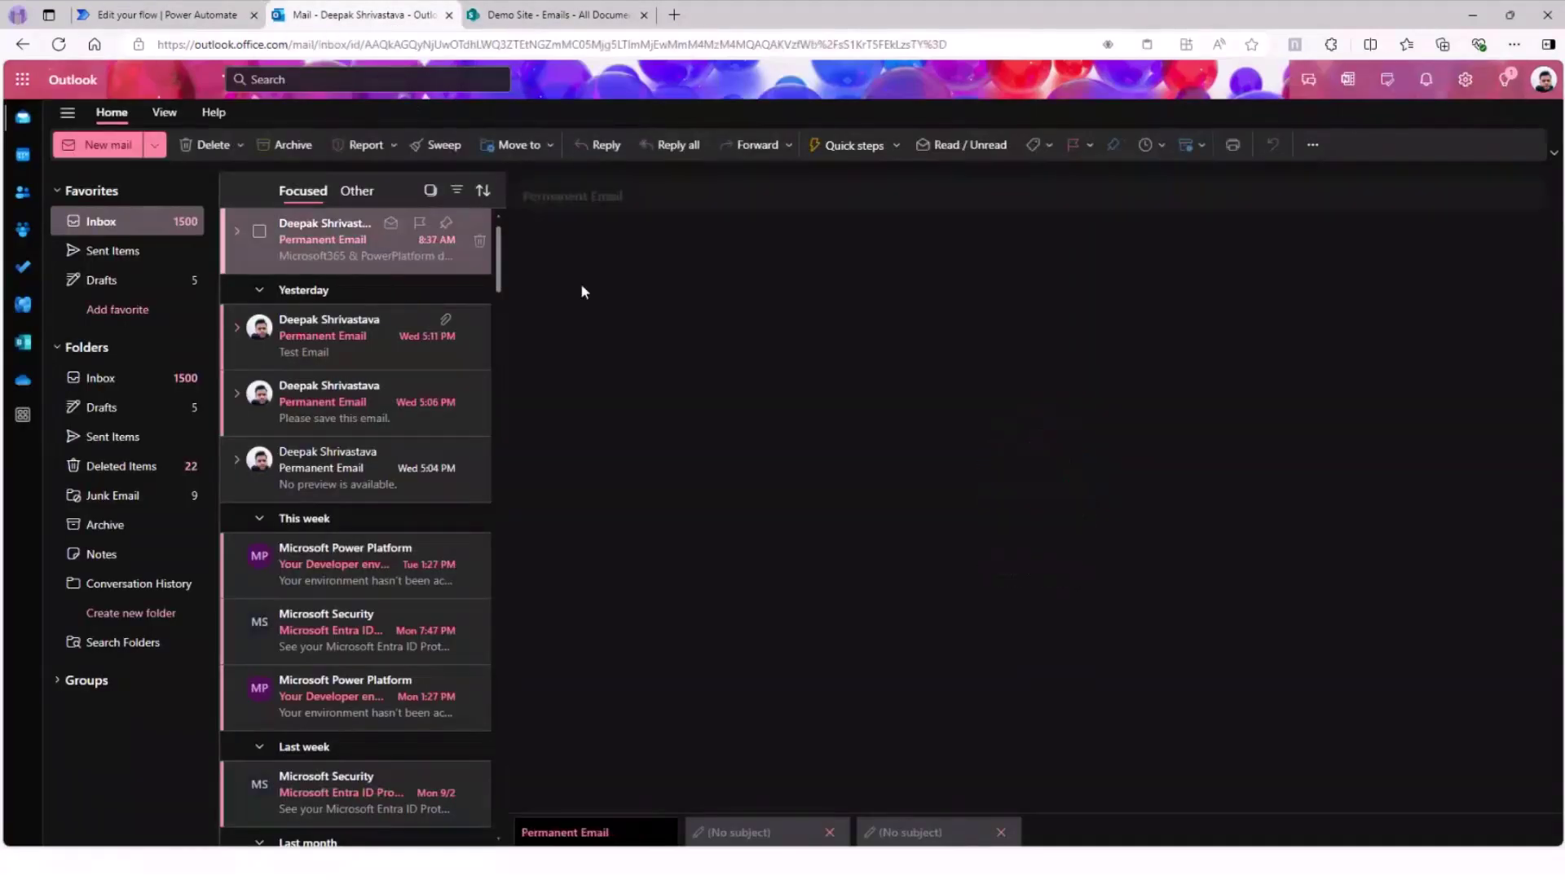
pyautogui.click(159, 14)
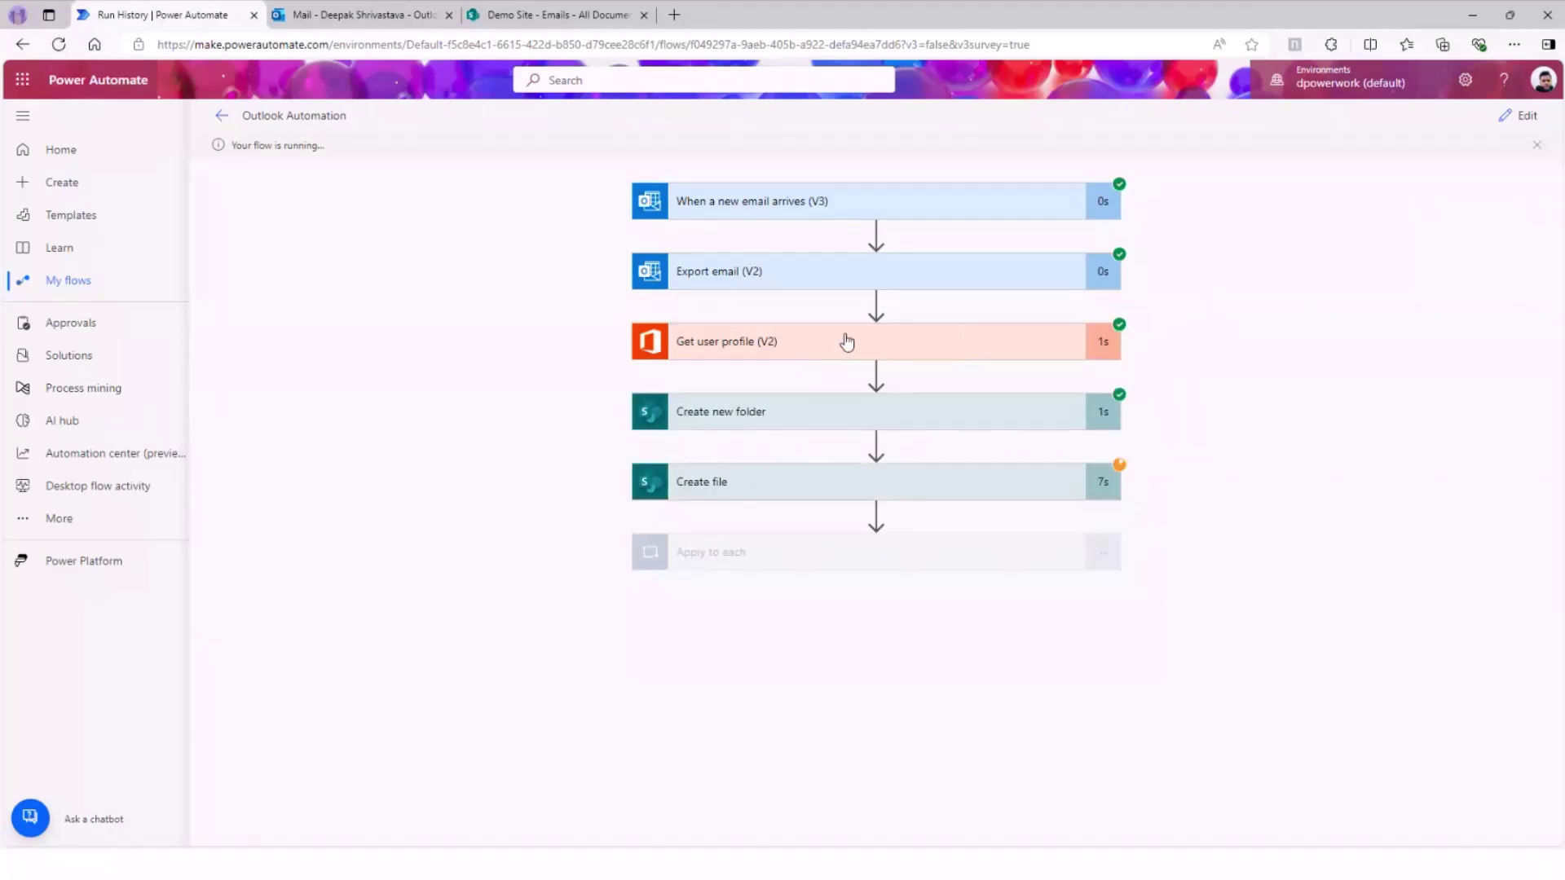
# - Refresh the SharePoint Emails library and open the new sender-and-timestamp email folder
pyautogui.click(555, 16)
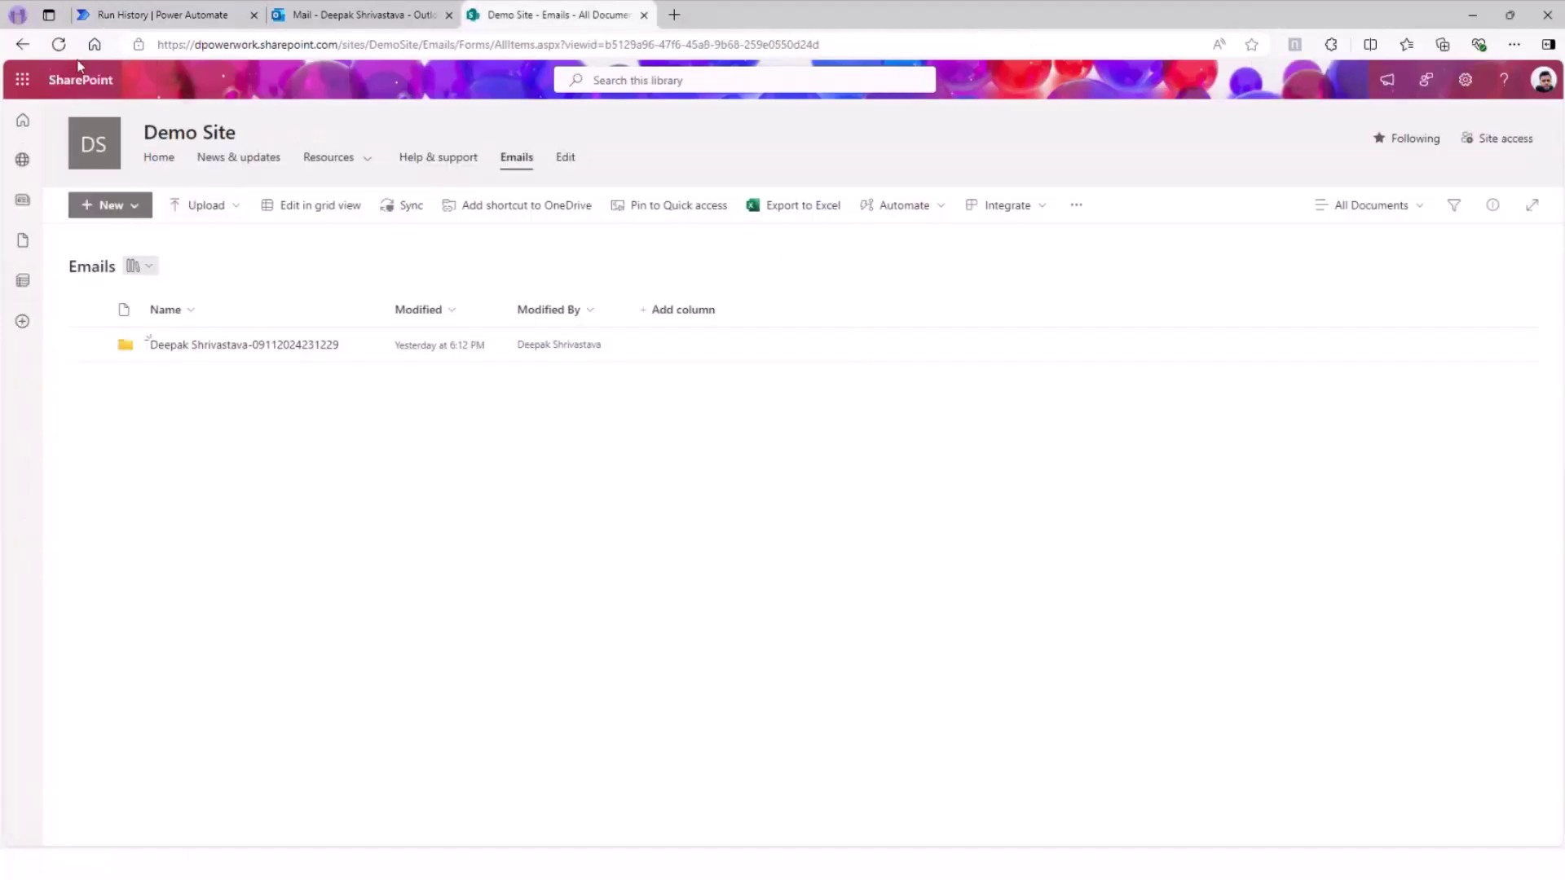
pyautogui.click(58, 44)
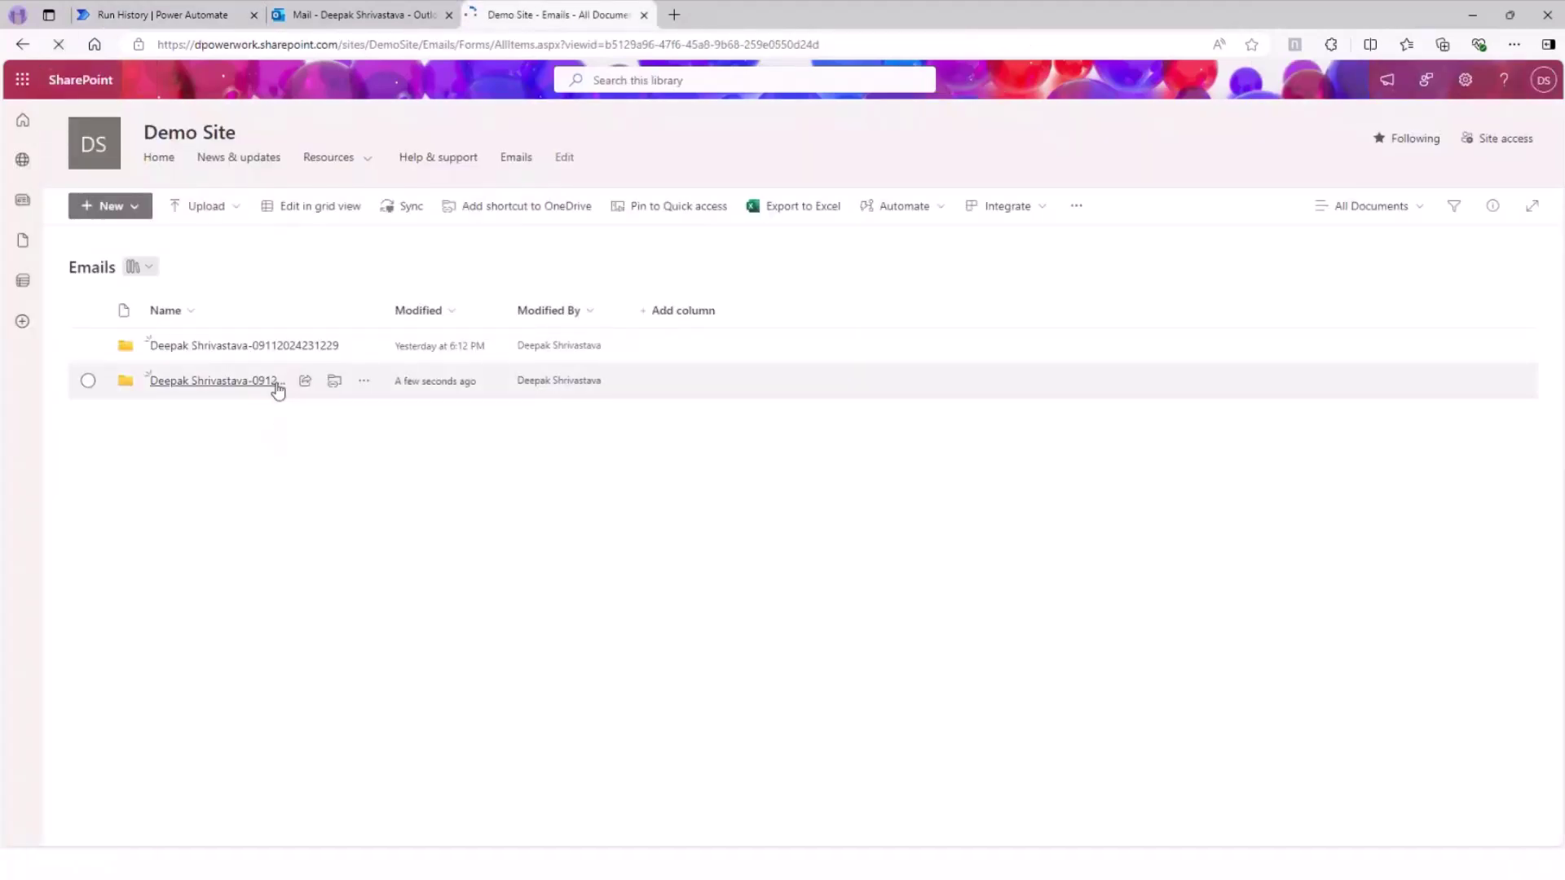
pyautogui.moveTo(379, 312); pyautogui.dragTo(561, 314)
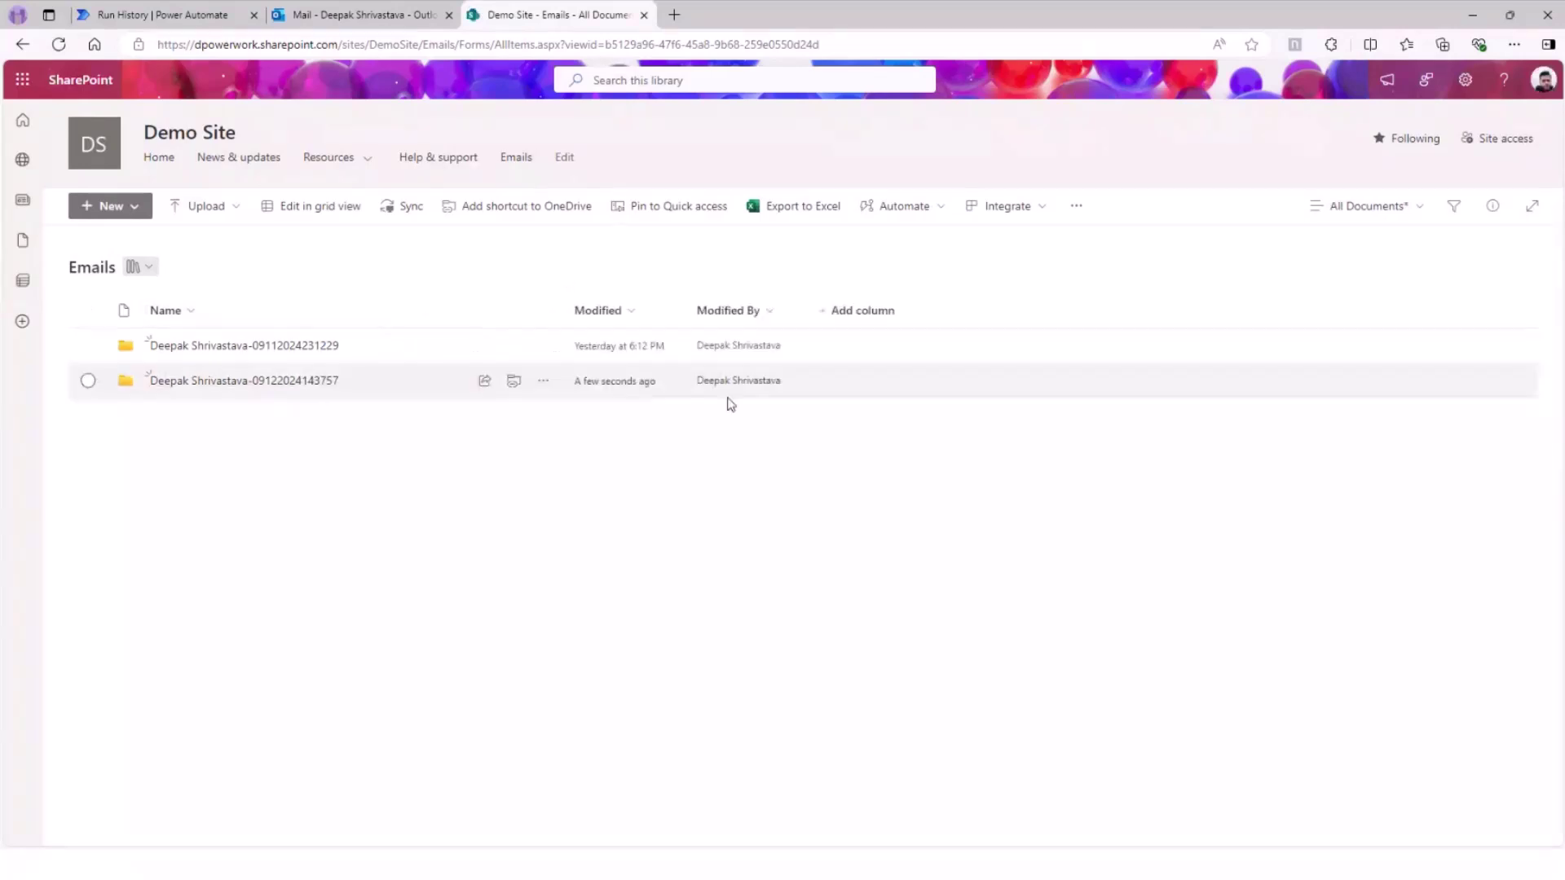
pyautogui.click(229, 383)
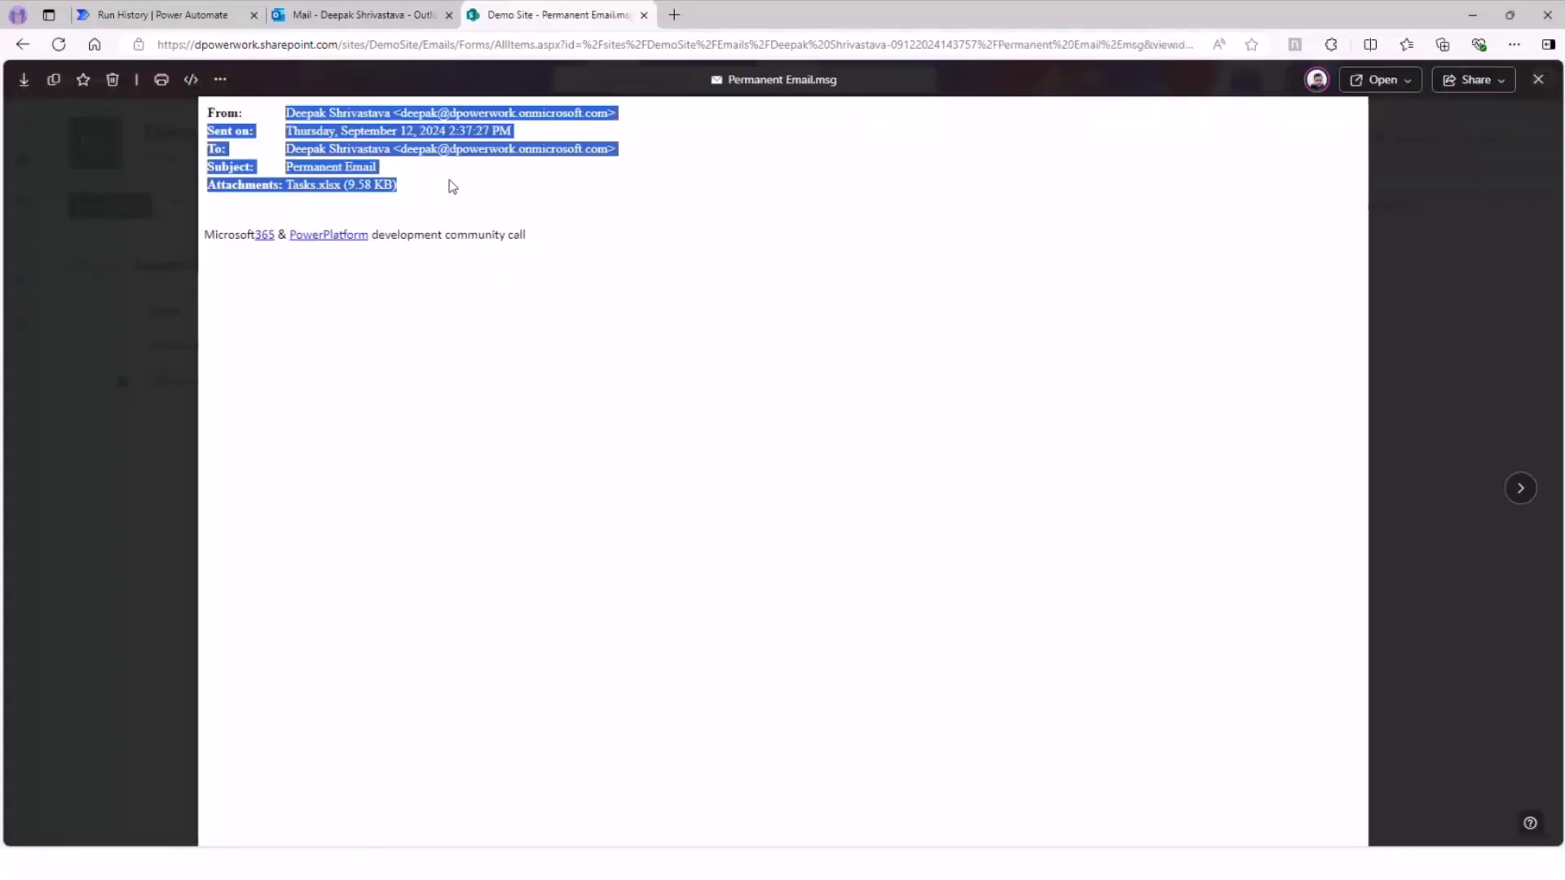
# - Close the Permanent Email.msg preview and go back to the previous library view
pyautogui.click(591, 267)
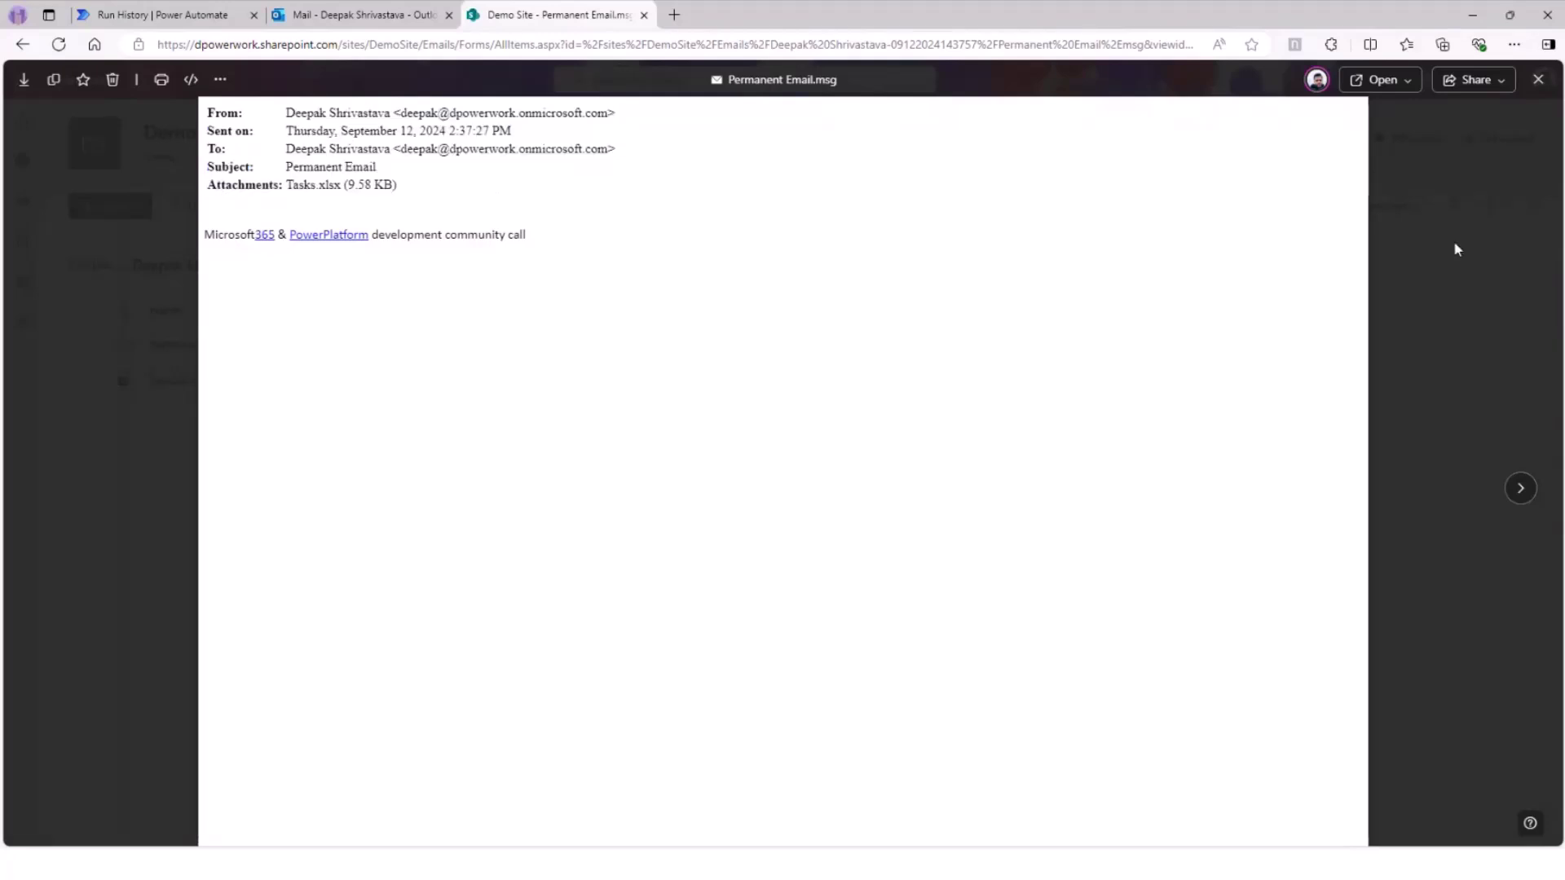
pyautogui.click(1539, 79)
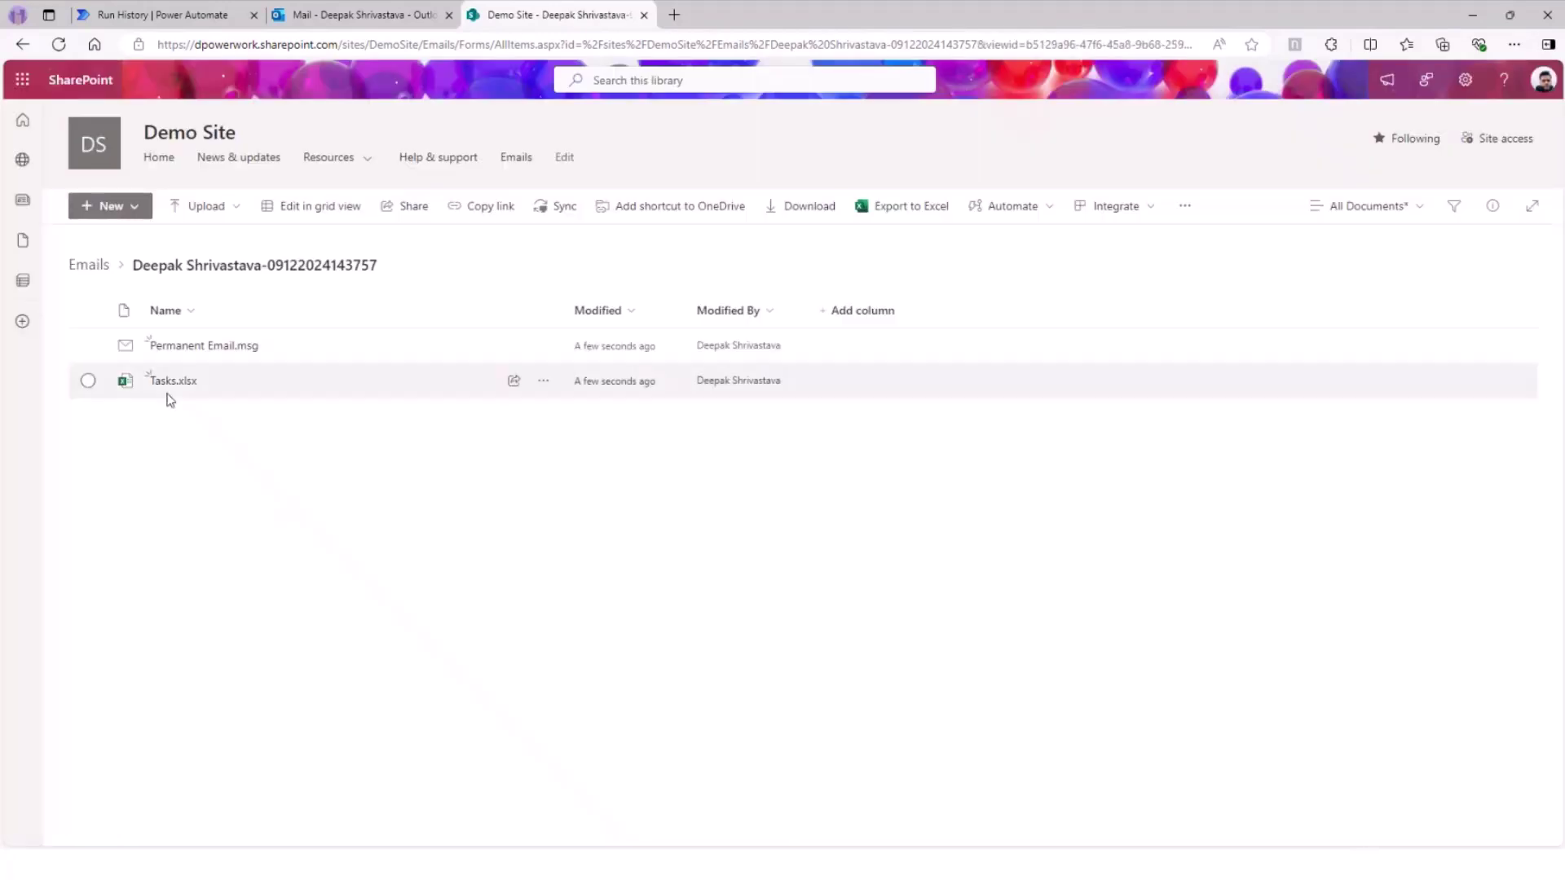
pyautogui.click(22, 44)
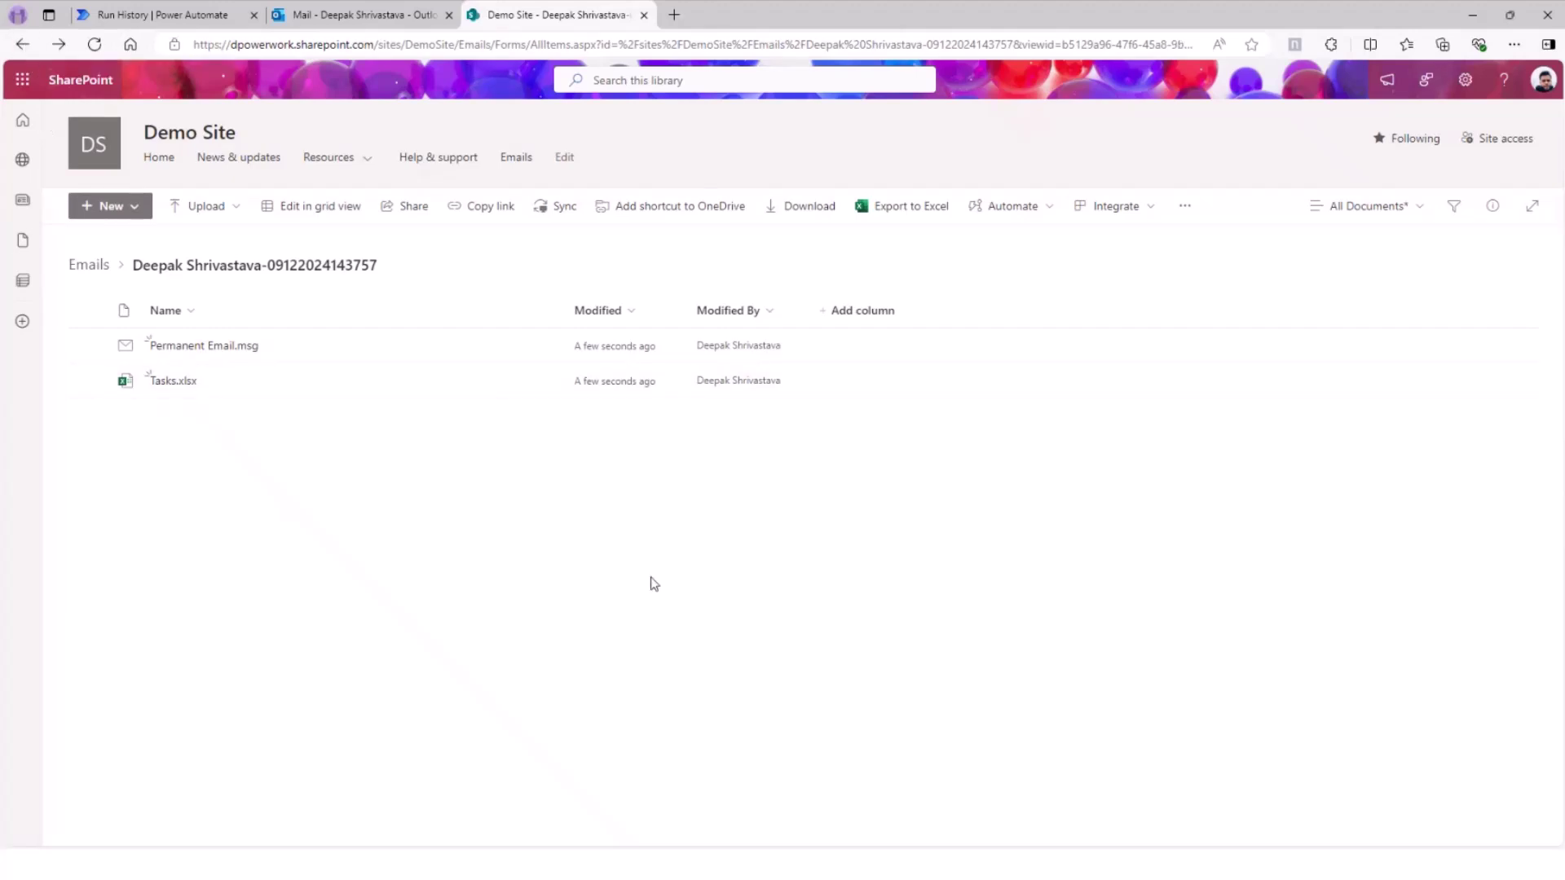
pyautogui.click(178, 18)
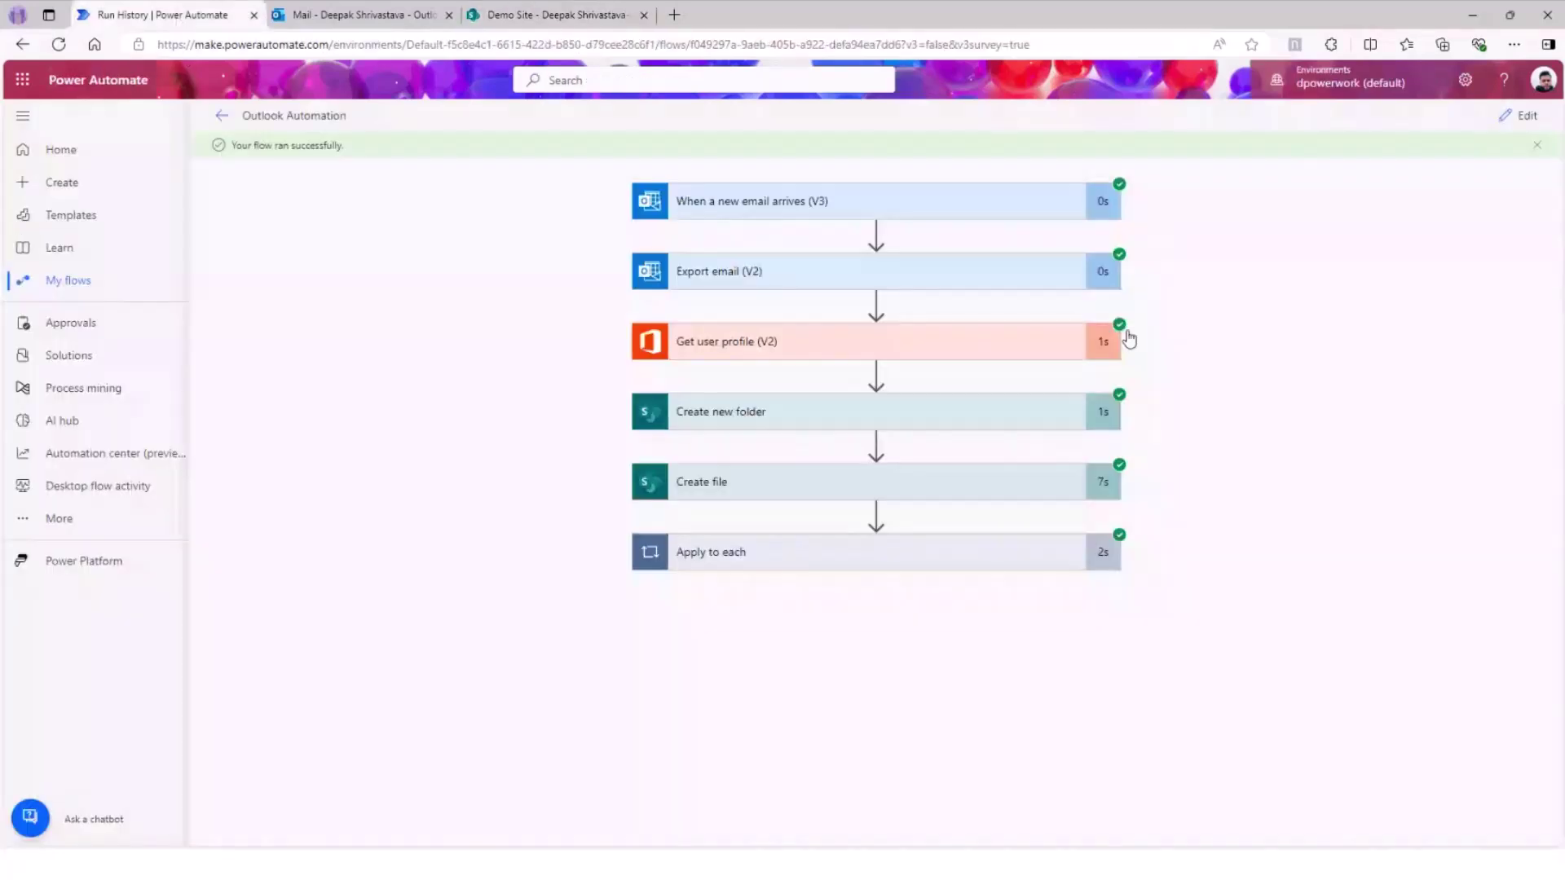